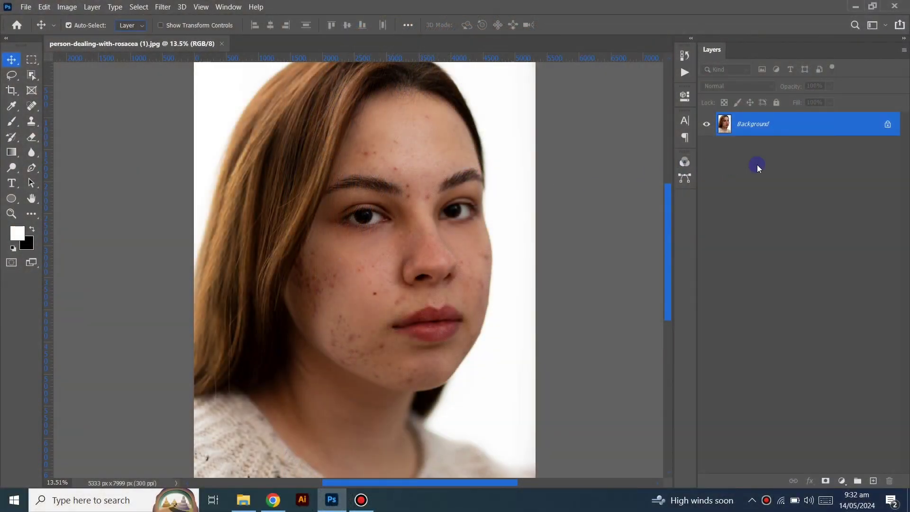
# Duplicate the Background layer and name the copy 'Model 1'
pyautogui.moveTo(814, 127); pyautogui.dragTo(873, 481)
pyautogui.write('Model 1')
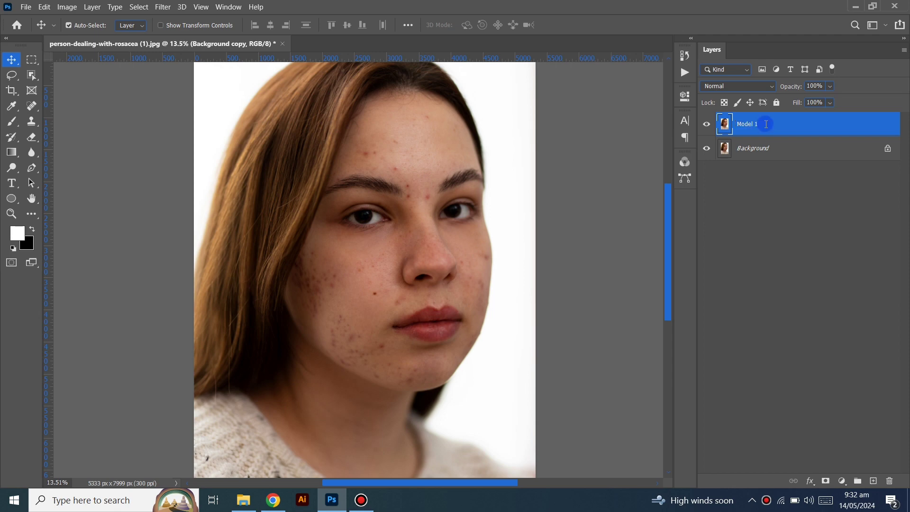
pyautogui.press('Return')
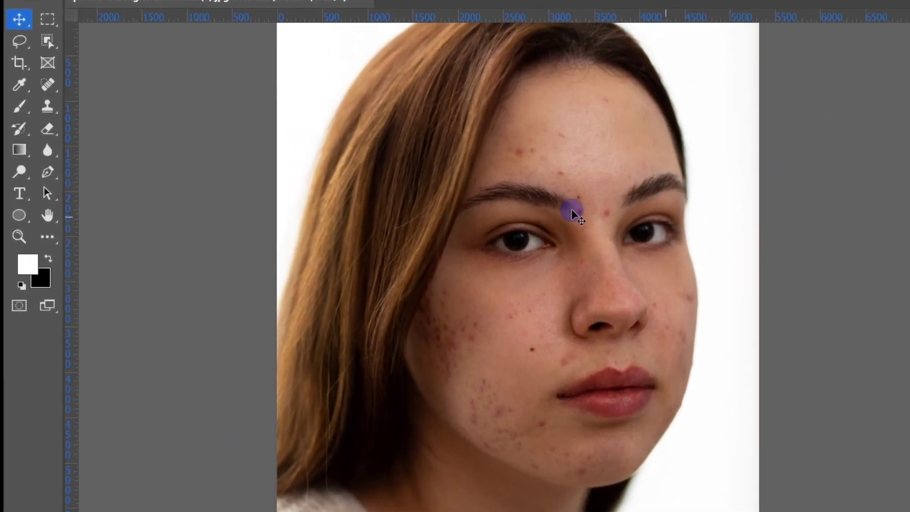
# Select the Spot Healing Brush, zoom in, and enlarge the brush to cover blemishes
pyautogui.moveTo(55, 86); pyautogui.dragTo(128, 87)
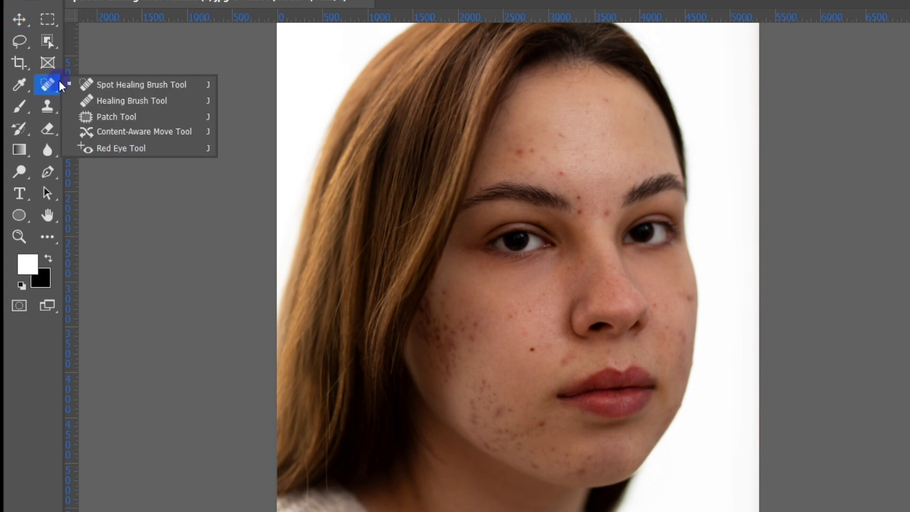
pyautogui.click(189, 85)
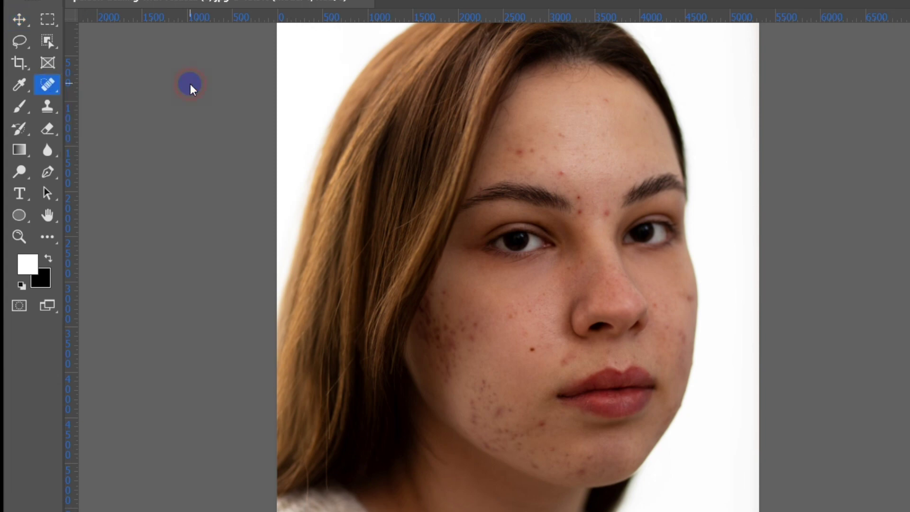
pyautogui.scroll(2, 378, 147)
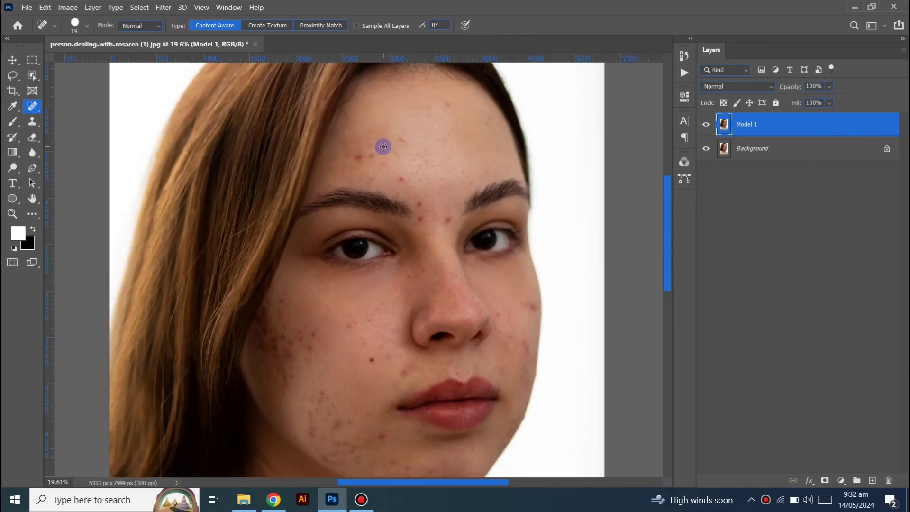
pyautogui.scroll(2, 384, 146)
pyautogui.scroll(2, 382, 147)
pyautogui.scroll(1, 347, 163)
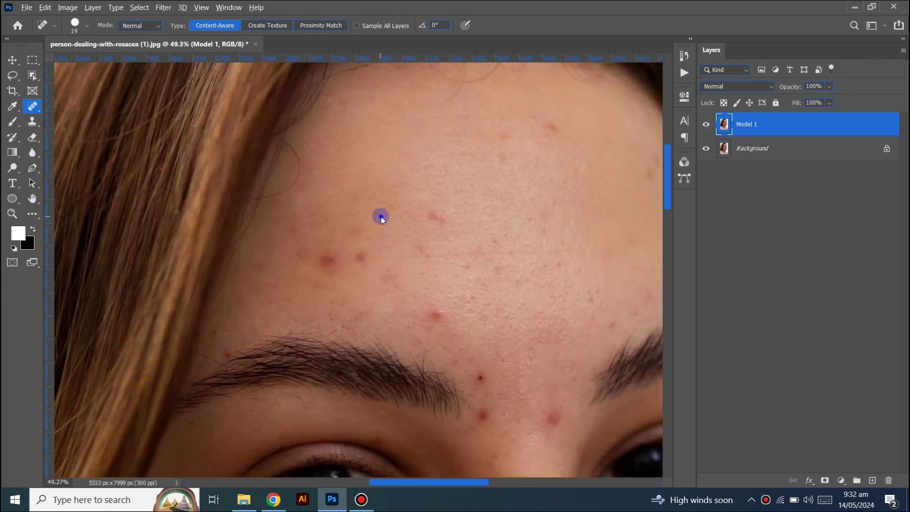
pyautogui.moveTo(379, 214); pyautogui.dragTo(403, 217)
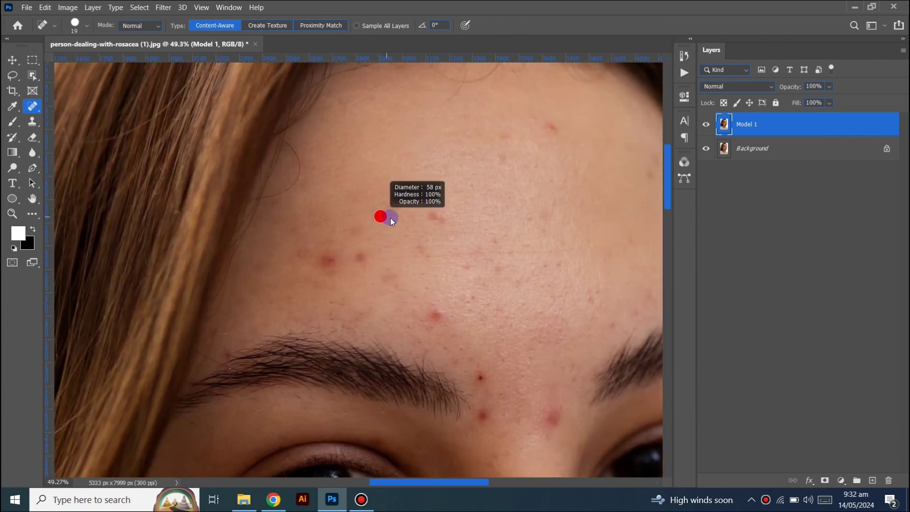
# Heal the red spots across the forehead and the spot above the eyebrow
pyautogui.click(551, 130)
pyautogui.click(507, 136)
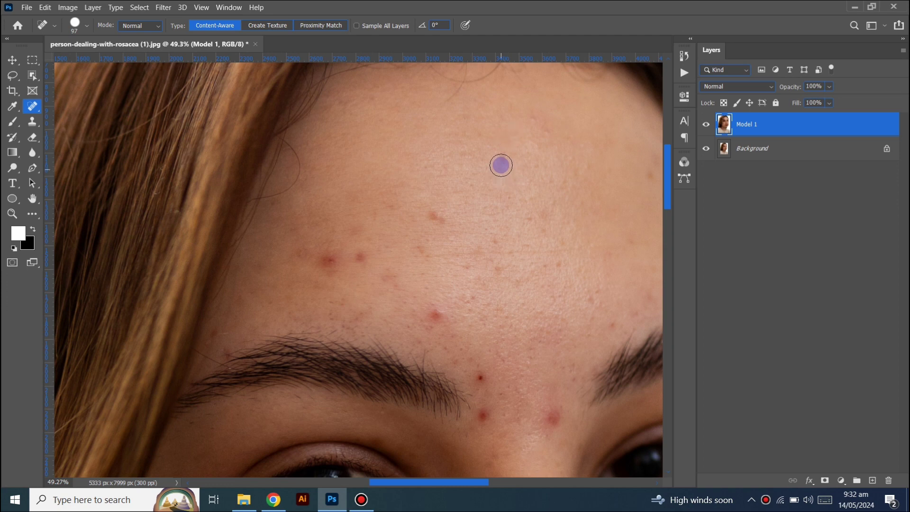
pyautogui.click(501, 160)
pyautogui.click(435, 214)
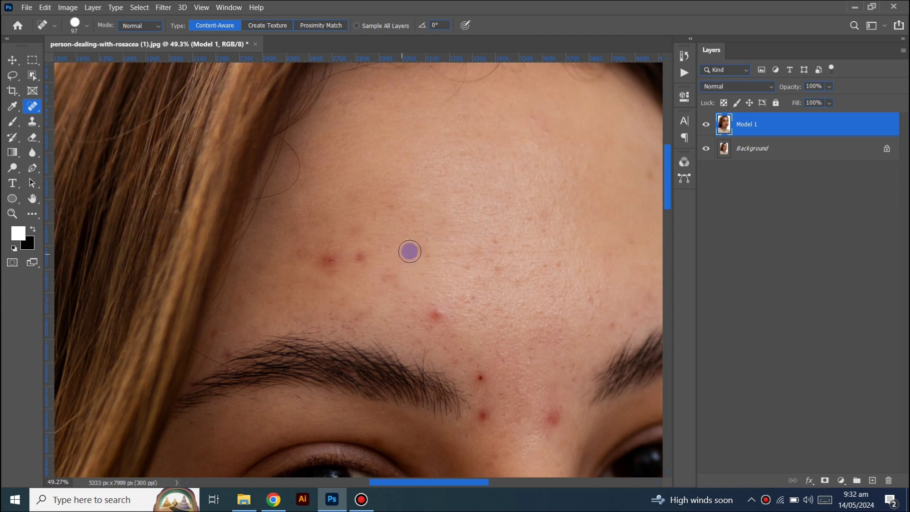
pyautogui.click(419, 251)
pyautogui.click(359, 261)
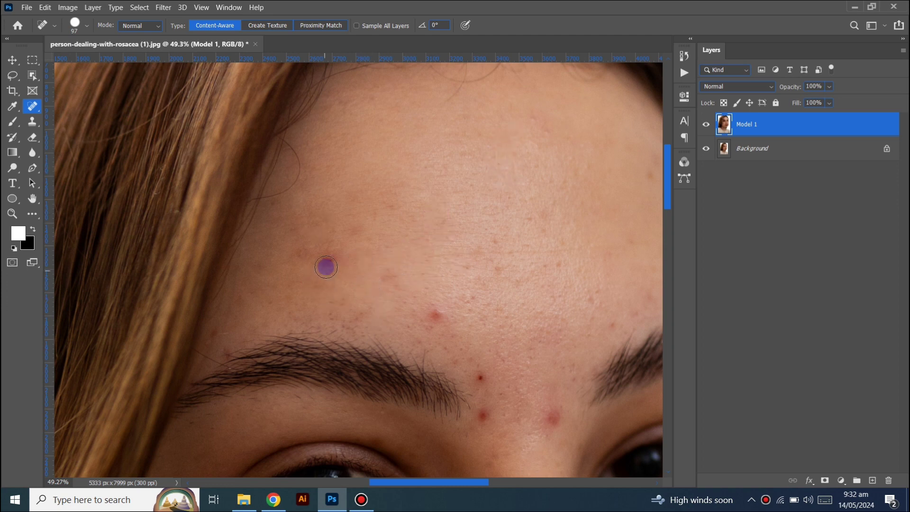
pyautogui.click(325, 260)
pyautogui.click(301, 256)
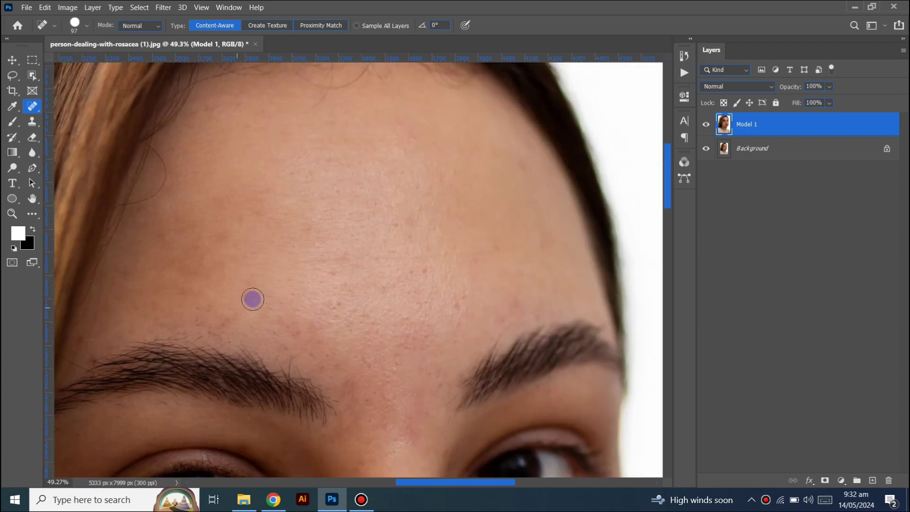
pyautogui.click(197, 310)
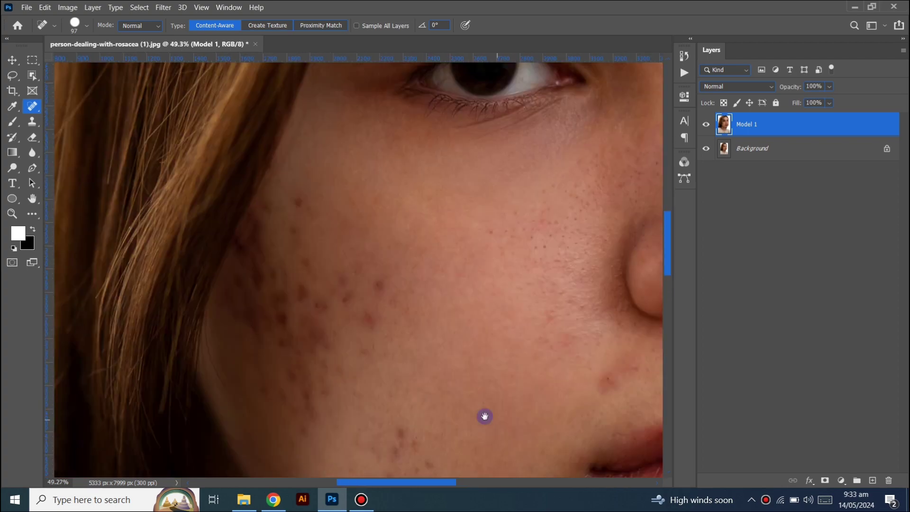
# Heal the blemishes and dark spots scattered over the cheek
pyautogui.click(368, 320)
pyautogui.click(403, 275)
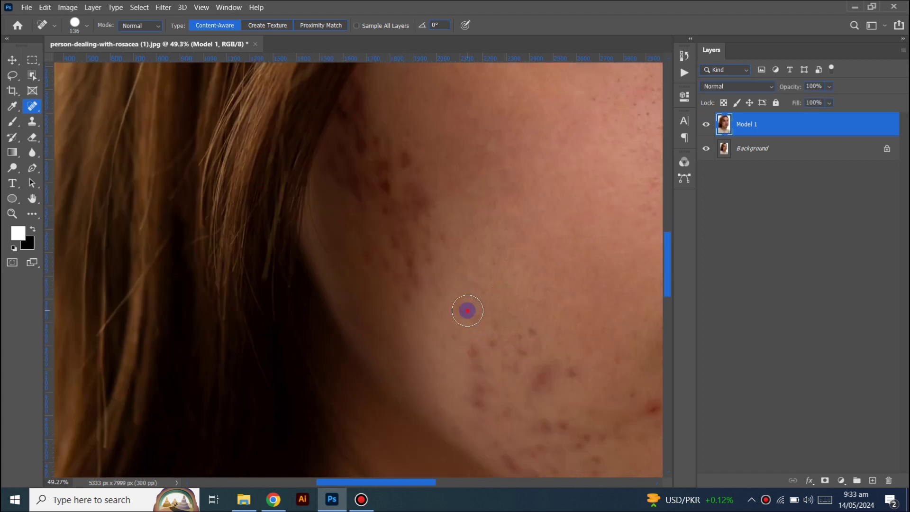
pyautogui.click(469, 254)
pyautogui.click(450, 290)
pyautogui.click(440, 355)
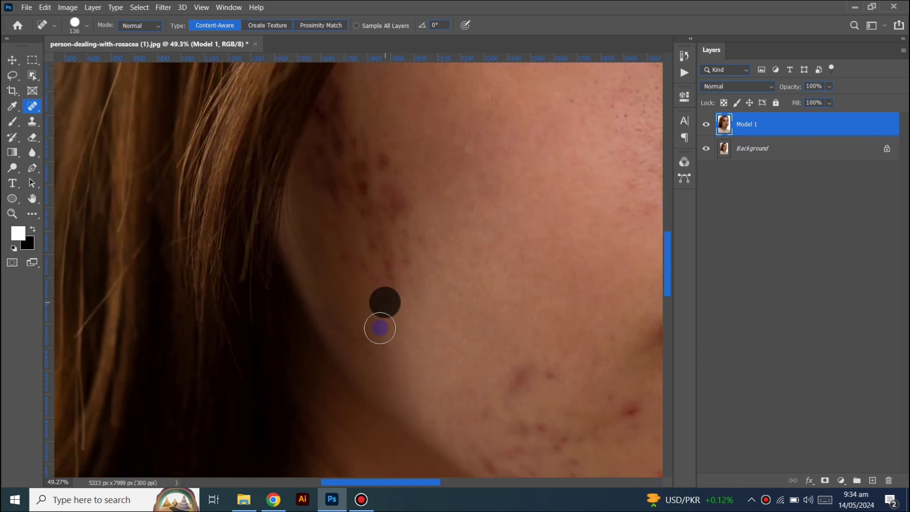
pyautogui.scroll(3, 382, 327)
pyautogui.click(425, 268)
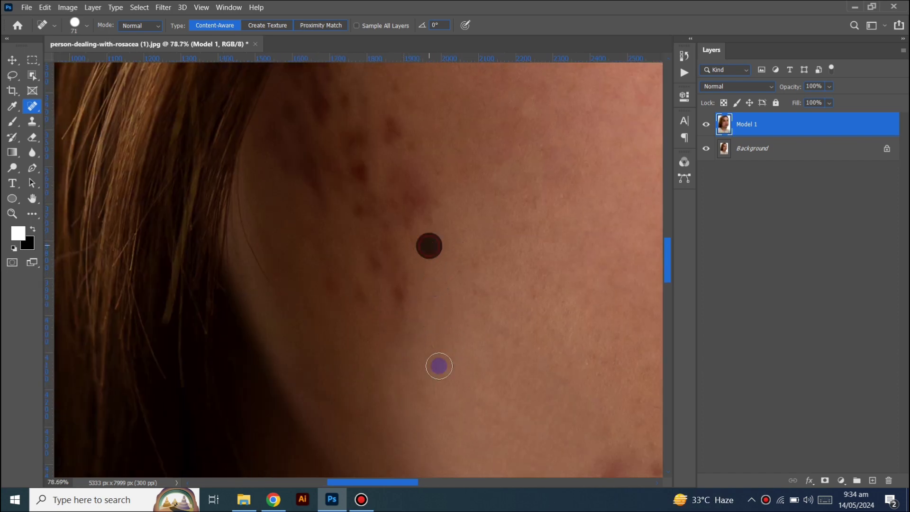
pyautogui.click(400, 289)
pyautogui.click(374, 262)
pyautogui.click(397, 275)
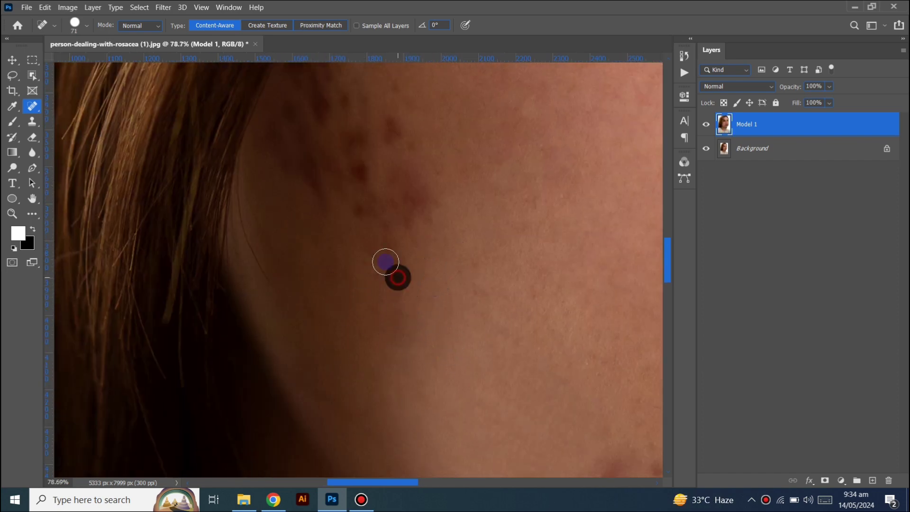
# Heal the cheek blemish near the lips and reduce the healing brush size
pyautogui.scroll(1, 417, 322)
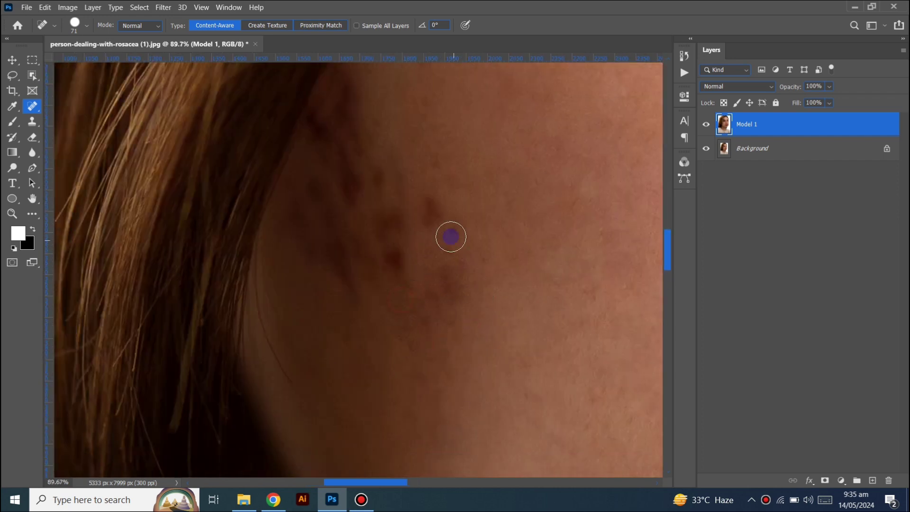
pyautogui.scroll(-5, 402, 357)
pyautogui.scroll(3, 402, 357)
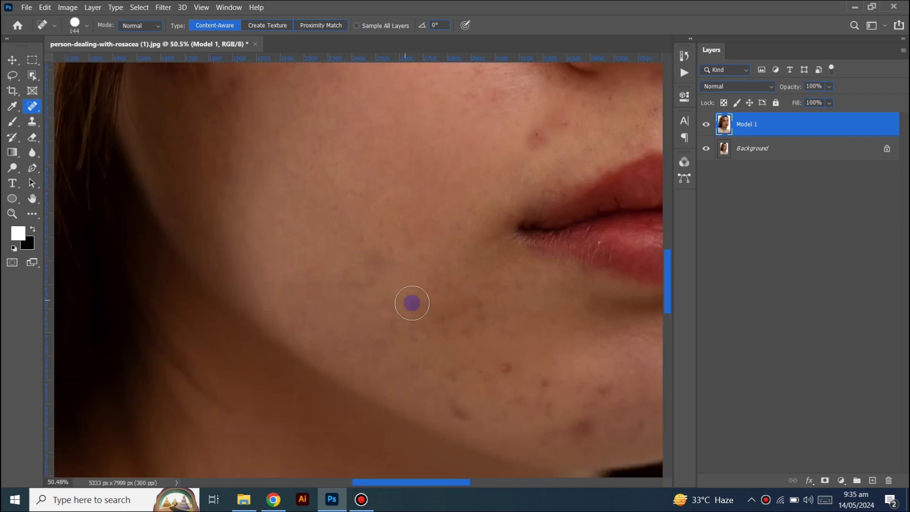
pyautogui.click(484, 307)
pyautogui.scroll(-2, 431, 327)
pyautogui.hscroll(2, 431, 327)
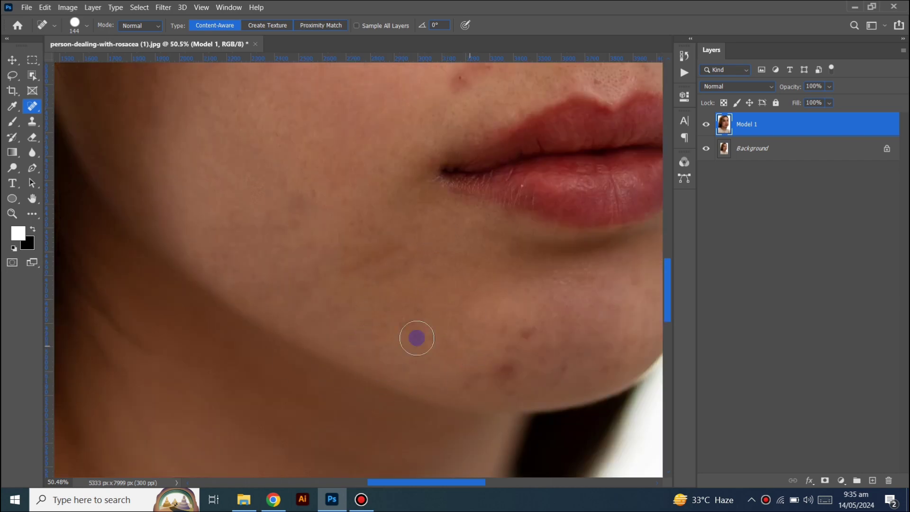
pyautogui.scroll(-1, 414, 335)
pyautogui.hscroll(2, 414, 335)
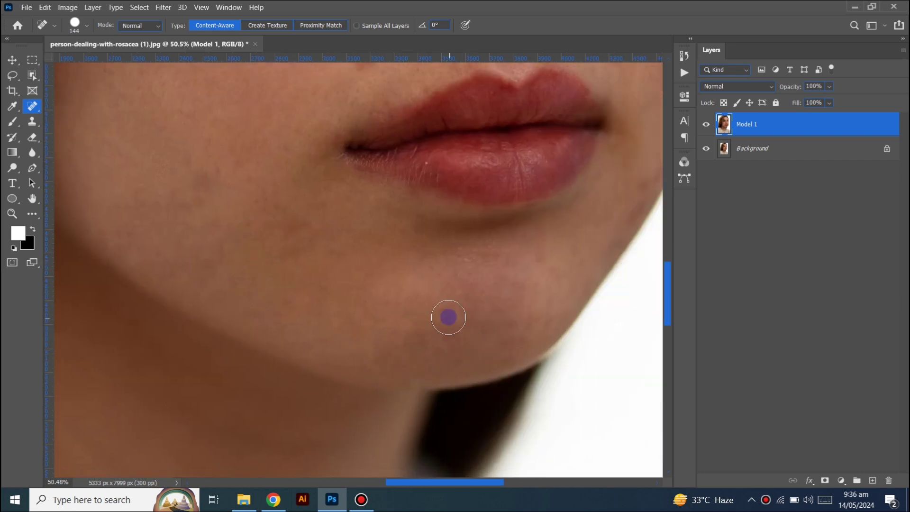
pyautogui.scroll(3, 448, 315)
pyautogui.hscroll(2, 447, 315)
pyautogui.keyDown('alt'); pyautogui.rightClick(394, 212); pyautogui.keyUp('alt')
pyautogui.scroll(-3, 396, 311)
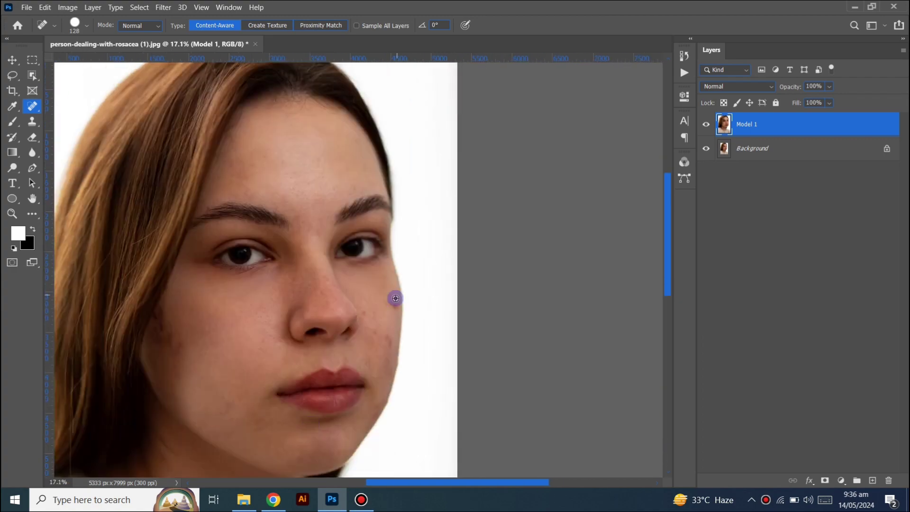
pyautogui.scroll(3, 339, 347)
pyautogui.scroll(-2, 403, 369)
pyautogui.scroll(-3, 368, 445)
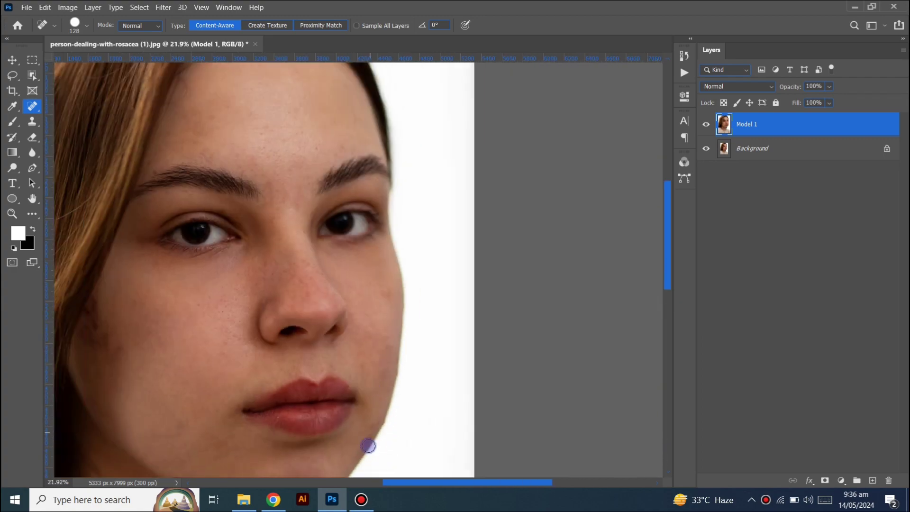
pyautogui.scroll(3, 412, 319)
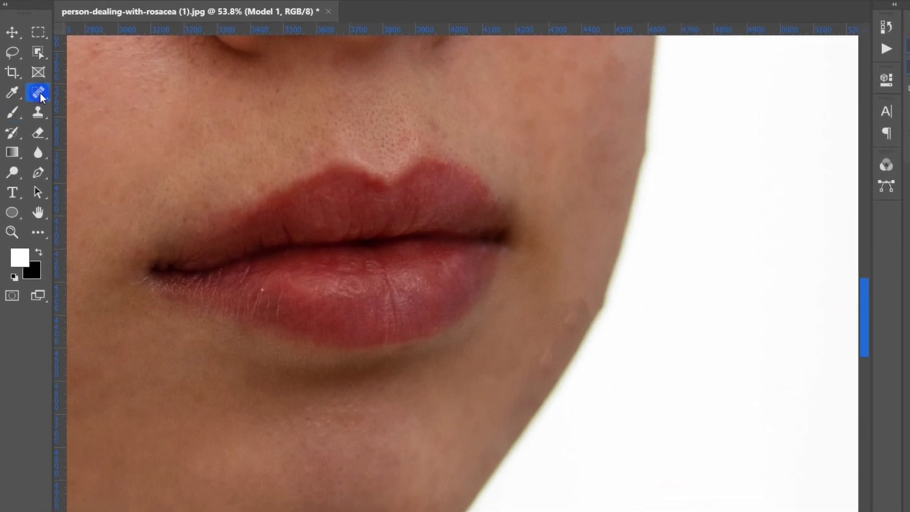
# With the Healing Brush, sample clean skin and heal the cheek beside the nose
pyautogui.rightClick(46, 98)
pyautogui.click(84, 105)
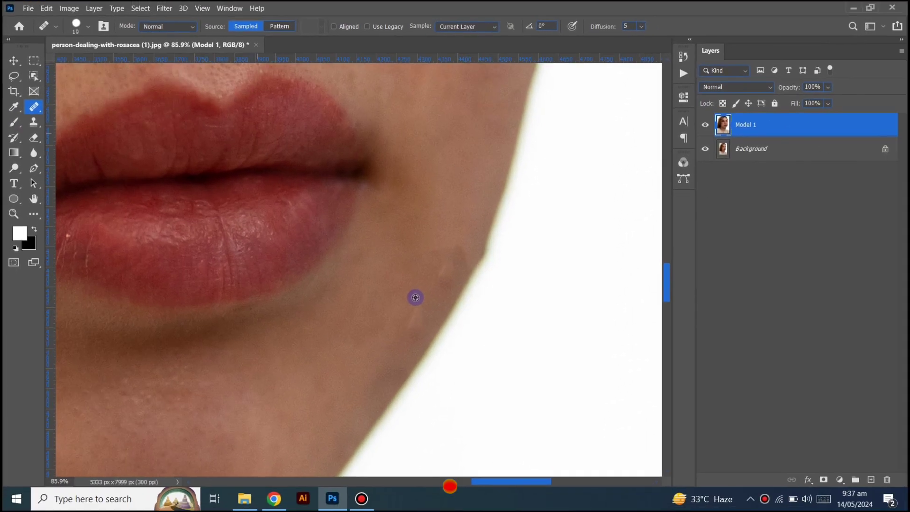
pyautogui.scroll(4, 416, 298)
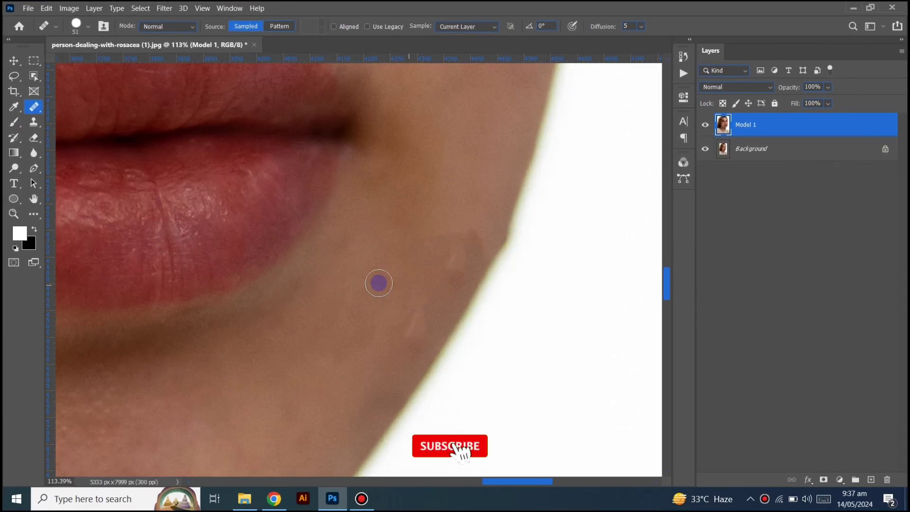
pyautogui.keyDown('alt'); pyautogui.click(396, 290); pyautogui.keyUp('alt')
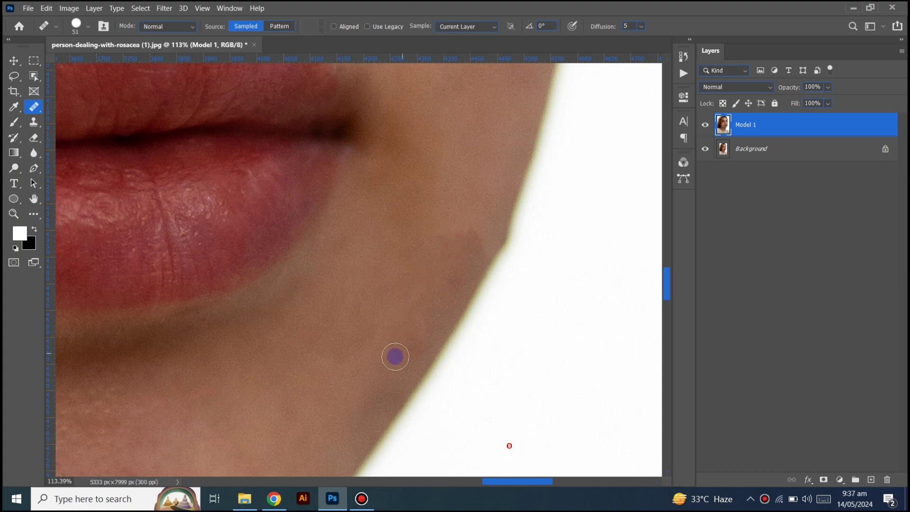
pyautogui.scroll(-2, 392, 355)
pyautogui.scroll(-3, 389, 355)
pyautogui.scroll(-3, 390, 354)
pyautogui.scroll(-2, 390, 354)
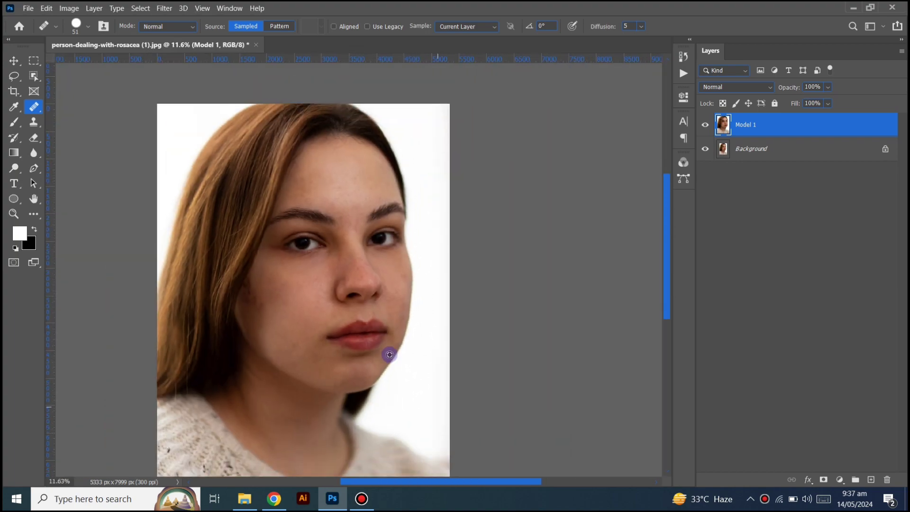
pyautogui.scroll(3, 400, 232)
pyautogui.scroll(6, 411, 274)
pyautogui.scroll(3, 390, 321)
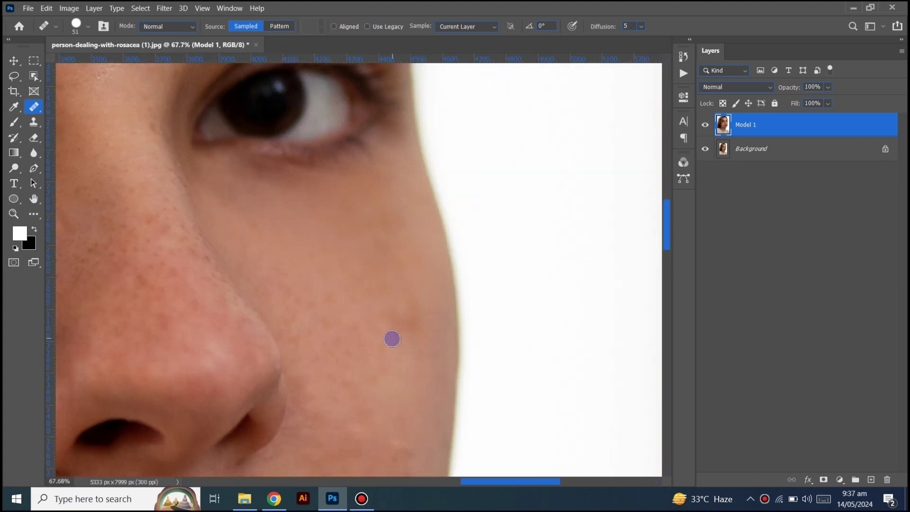
pyautogui.click(401, 355)
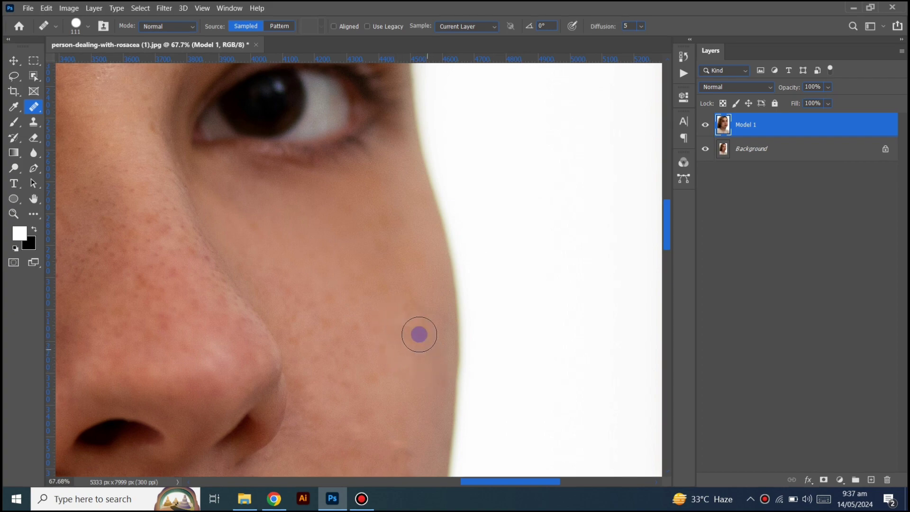
# Heal the dark patch on the cheek near the hair, then zoom out to the whole portrait
pyautogui.scroll(-5, 378, 383)
pyautogui.scroll(-3, 378, 383)
pyautogui.scroll(2, 433, 260)
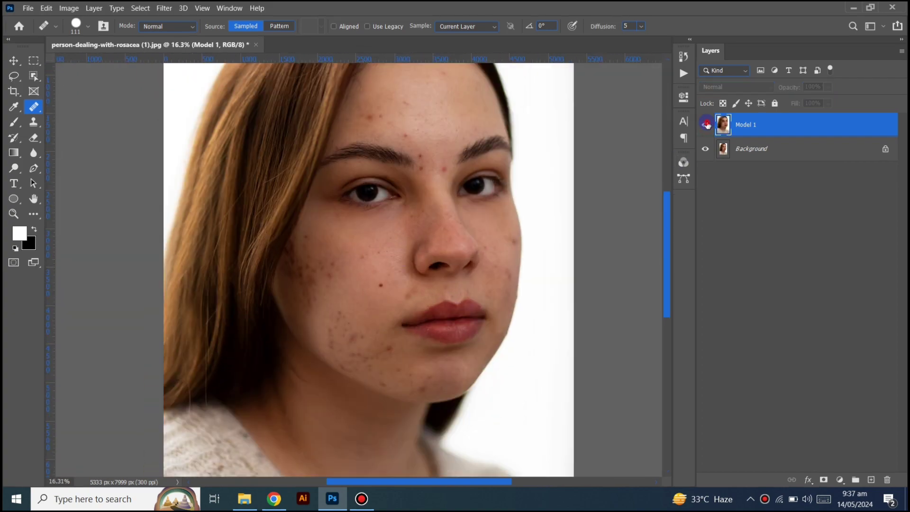
pyautogui.scroll(-1, 382, 321)
pyautogui.scroll(5, 382, 321)
pyautogui.scroll(4, 390, 307)
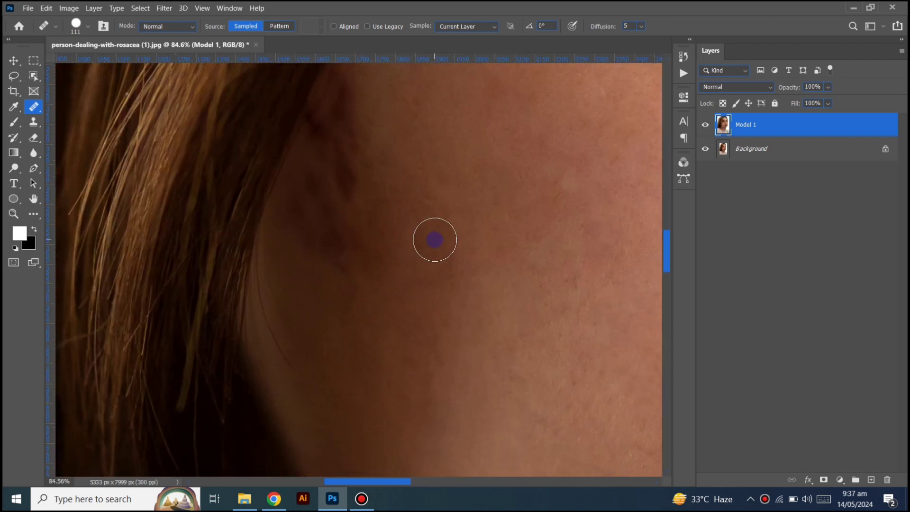
pyautogui.moveTo(433, 240); pyautogui.dragTo(464, 376)
pyautogui.click(417, 279)
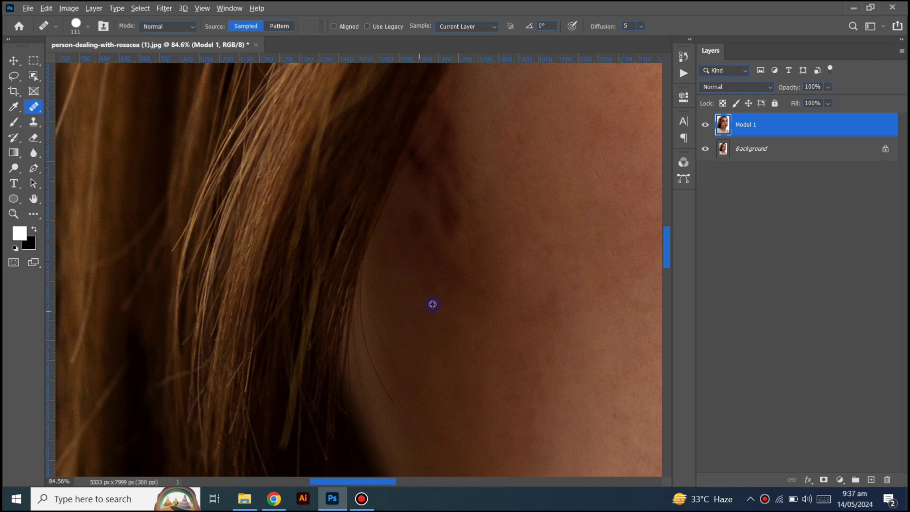
pyautogui.scroll(2, 421, 355)
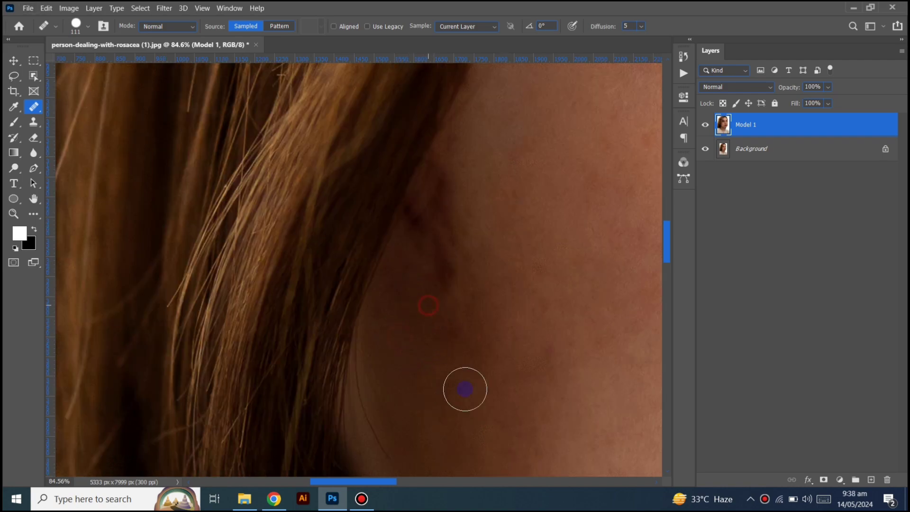
pyautogui.scroll(2, 423, 363)
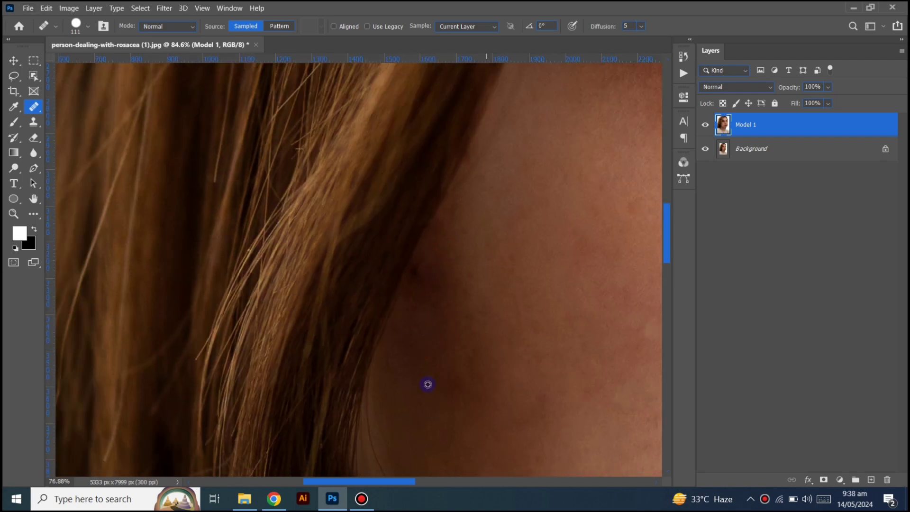
pyautogui.scroll(-3, 426, 382)
pyautogui.scroll(-3, 429, 381)
pyautogui.scroll(-2, 428, 379)
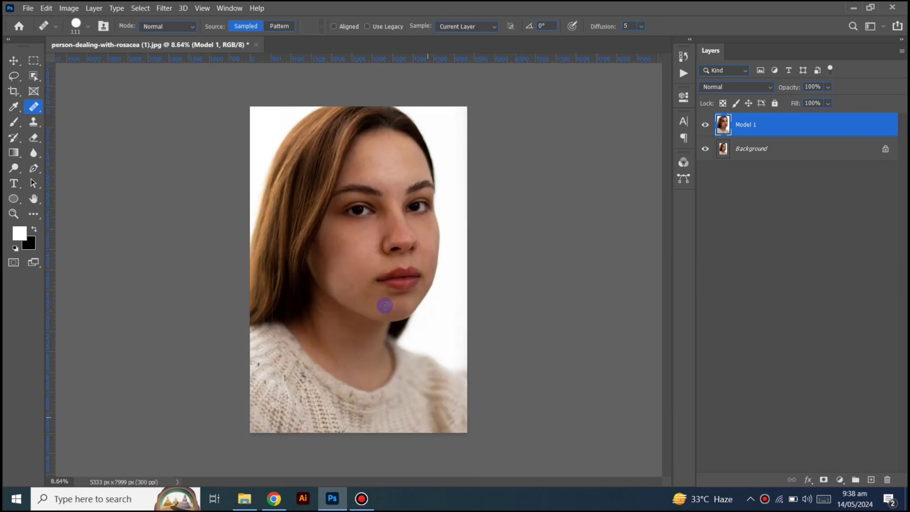
# Toggle Model 1's visibility off and on to compare the retouch with the original
pyautogui.click(705, 125)
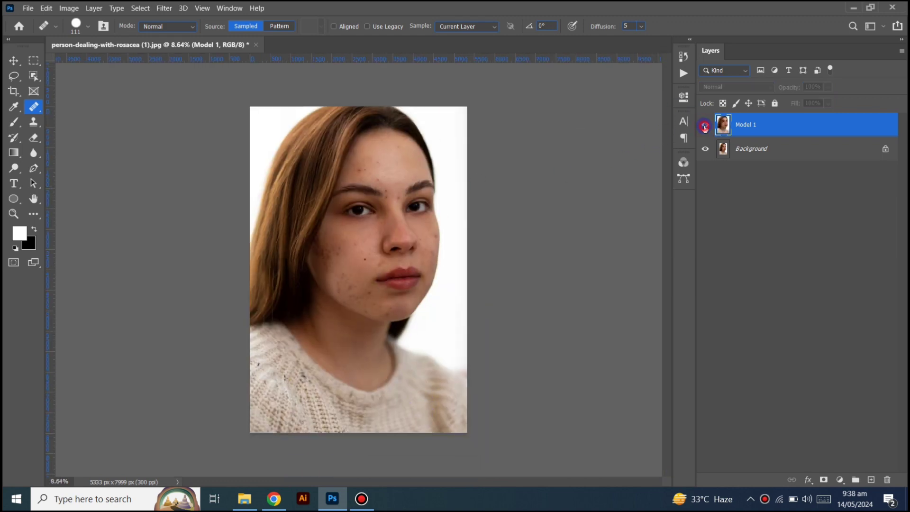
pyautogui.click(705, 125)
pyautogui.scroll(2, 328, 241)
pyautogui.scroll(2, 366, 299)
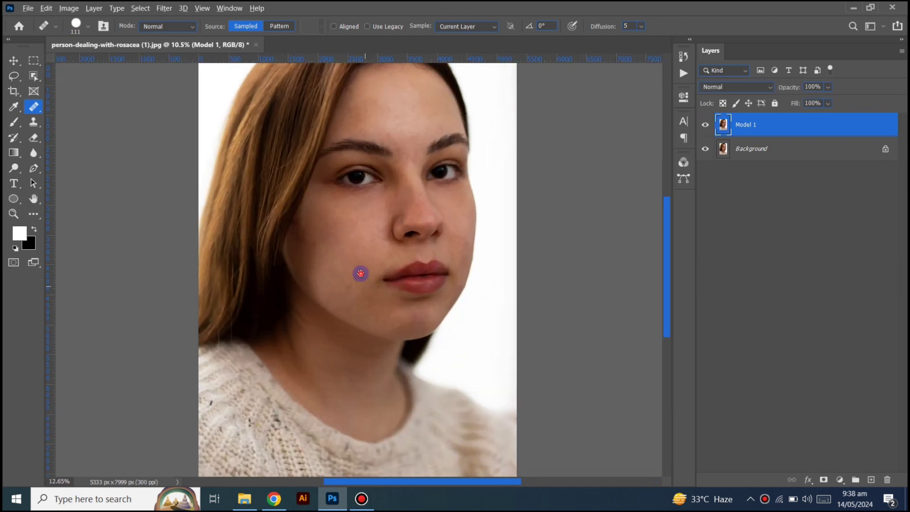
pyautogui.scroll(2, 360, 270)
pyautogui.moveTo(366, 348); pyautogui.dragTo(379, 342)
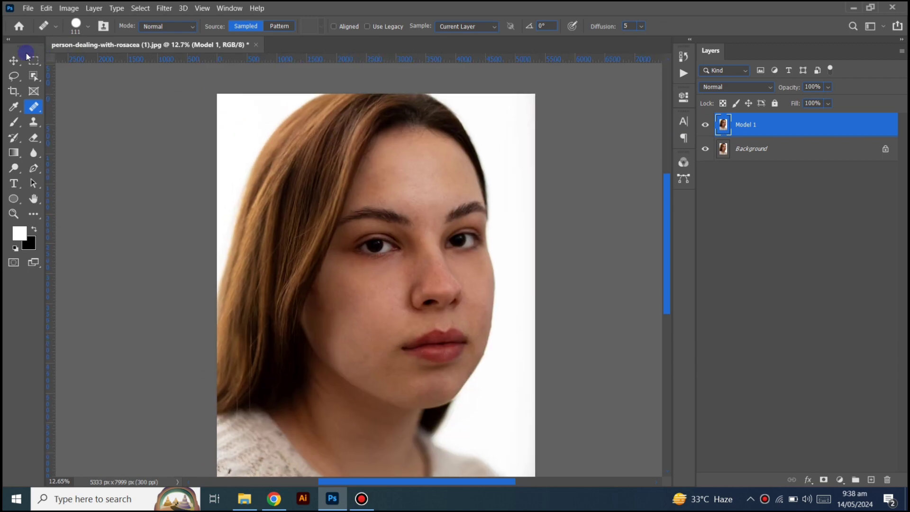
pyautogui.click(11, 60)
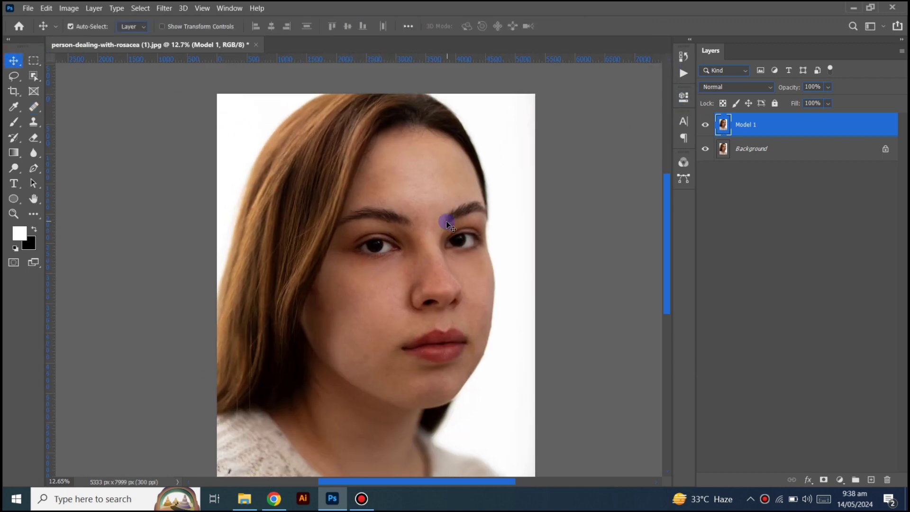
pyautogui.moveTo(447, 223); pyautogui.dragTo(449, 203)
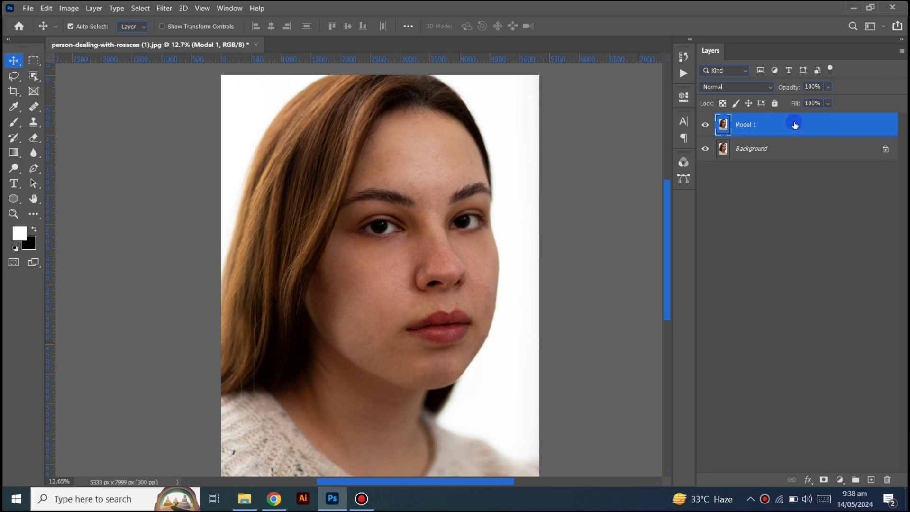
# Duplicate the Model 1 layer and rename the copy 'Model 2'
pyautogui.moveTo(844, 124)
pyautogui.mouseDown()
pyautogui.moveTo(895, 432)
pyautogui.moveTo(871, 479)
pyautogui.mouseUp()
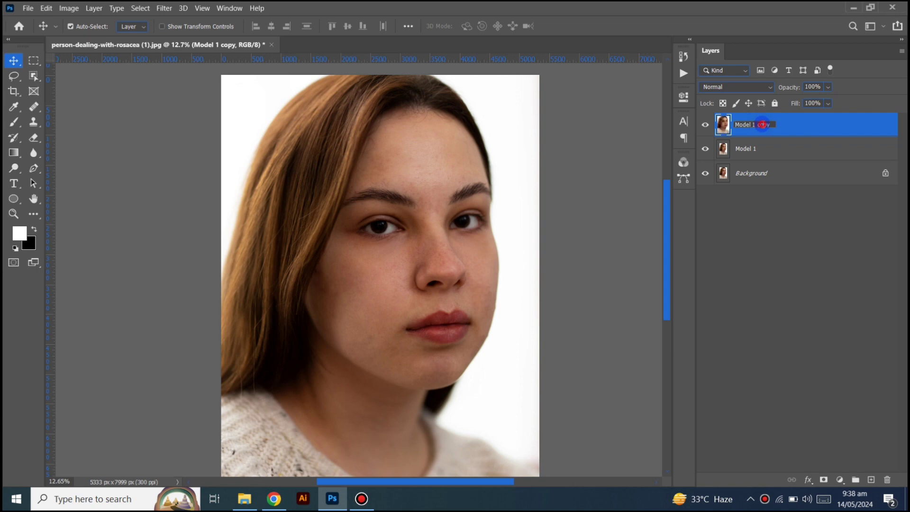
pyautogui.click(790, 129)
pyautogui.write('2')
pyautogui.press('Return')
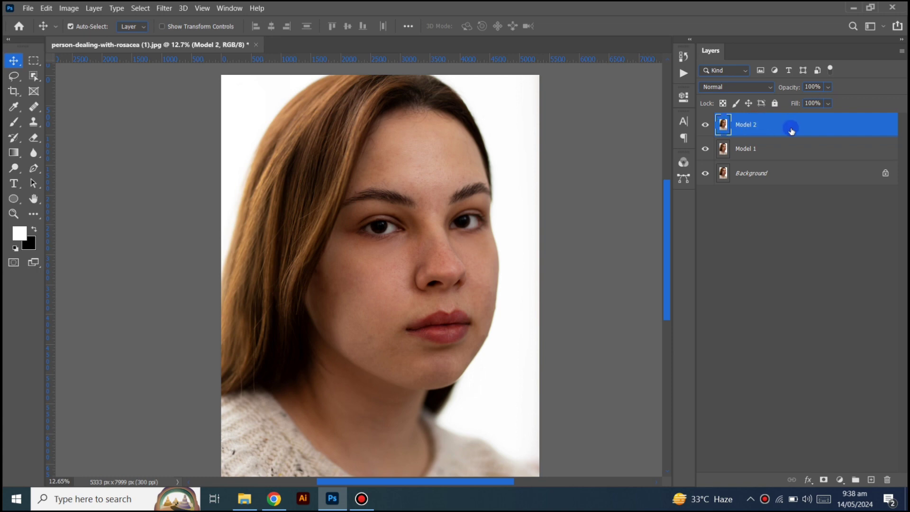
pyautogui.click(719, 90)
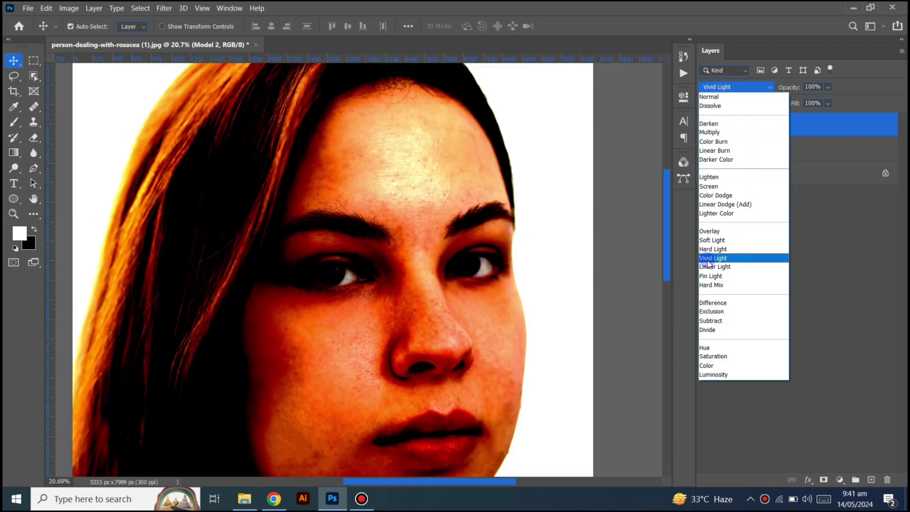
# Switch Model 2's blend mode to Vivid Light and apply Image > Adjustments > Invert
pyautogui.click(744, 259)
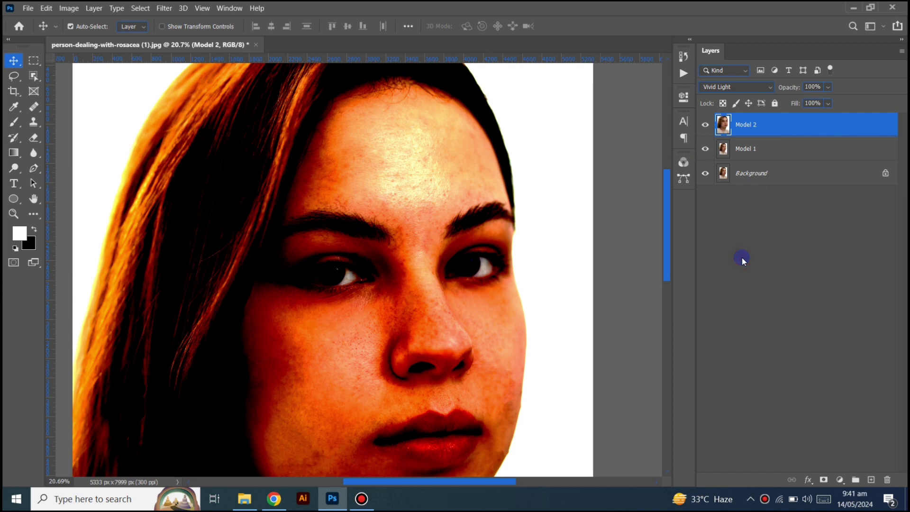
pyautogui.moveTo(400, 266); pyautogui.dragTo(412, 224)
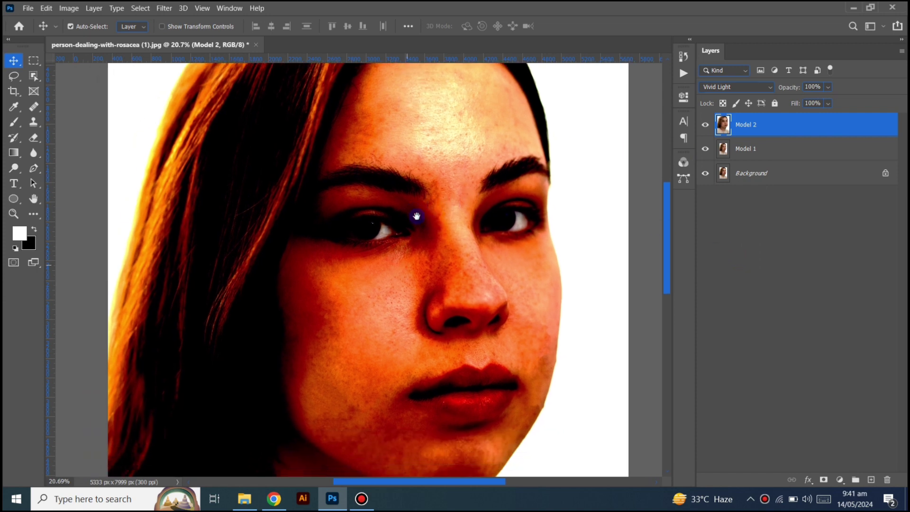
pyautogui.click(61, 9)
pyautogui.moveTo(87, 35)
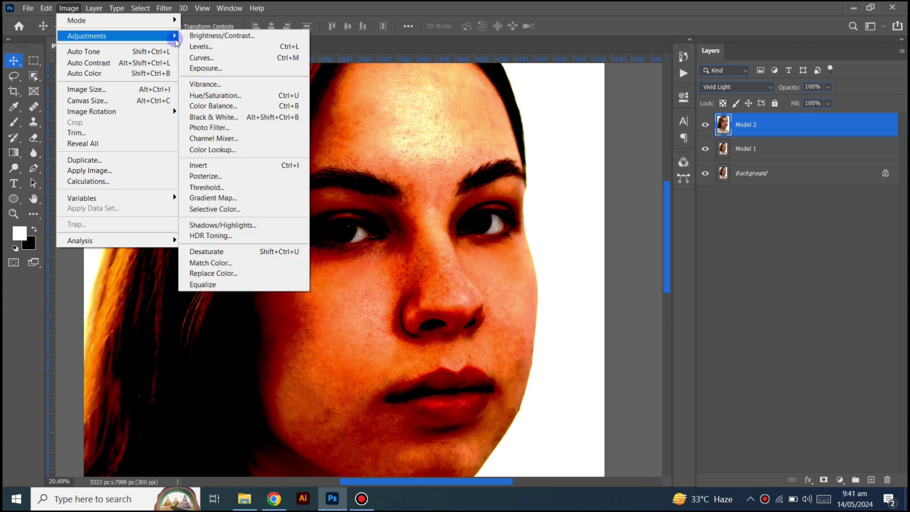
pyautogui.click(299, 165)
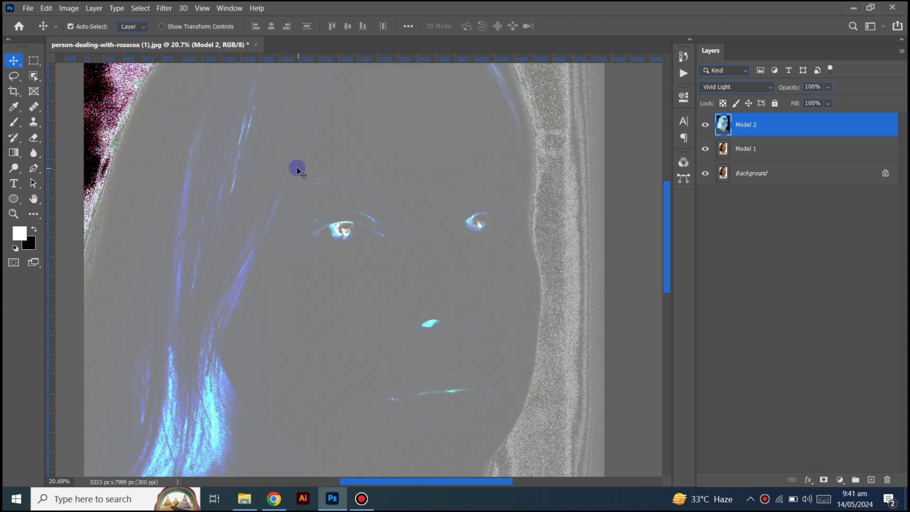
# Apply Filter > Other > High Pass to Model 2 with a 30-pixel radius
pyautogui.click(164, 9)
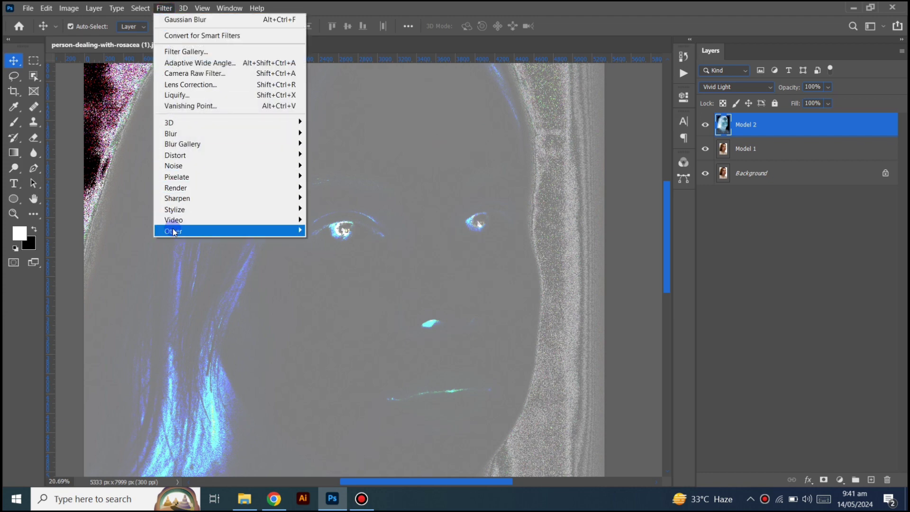
pyautogui.moveTo(175, 232)
pyautogui.click(328, 240)
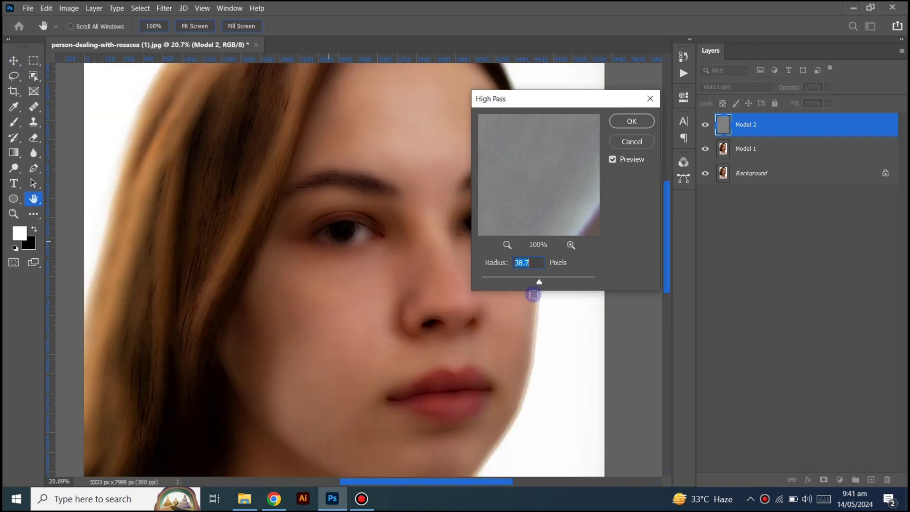
pyautogui.moveTo(540, 283); pyautogui.dragTo(536, 283)
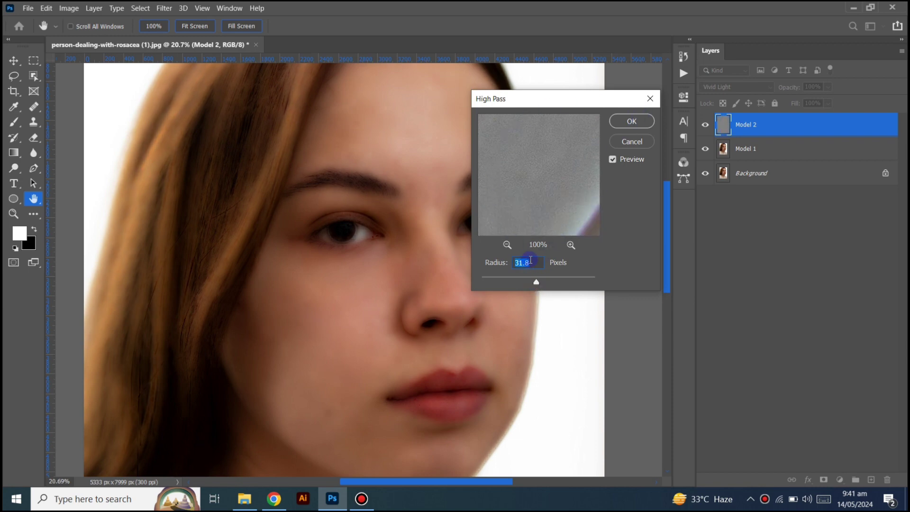
pyautogui.write('0')
pyautogui.click(621, 121)
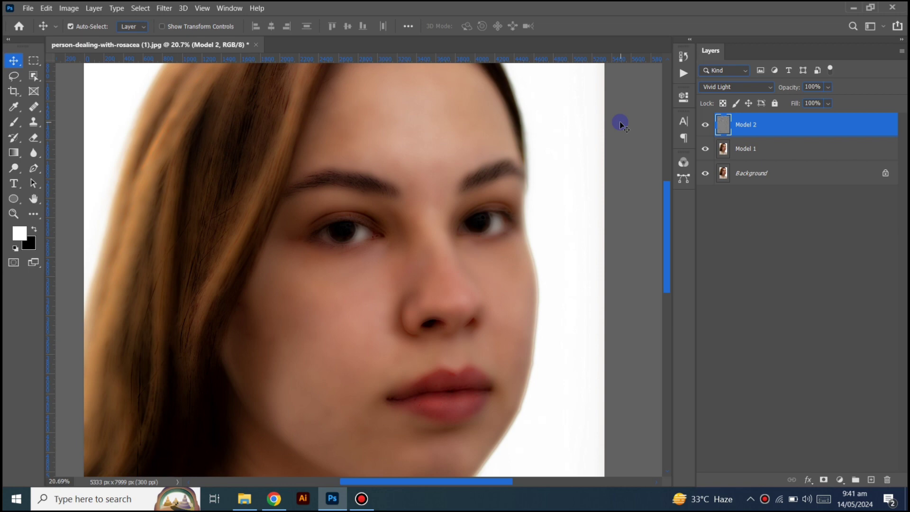
# Open Filter > Blur > Gaussian Blur on Model 2 and set the Radius to 7.0 pixels
pyautogui.click(163, 8)
pyautogui.moveTo(228, 134)
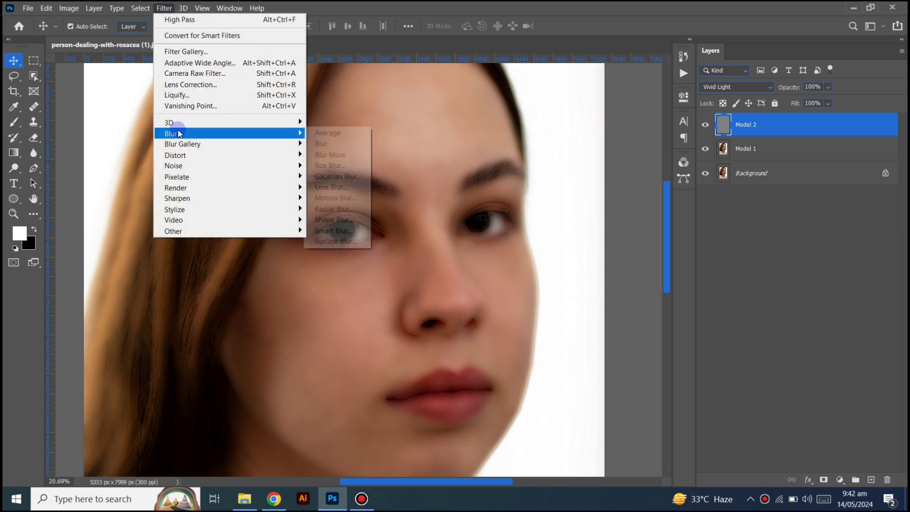
pyautogui.click(360, 177)
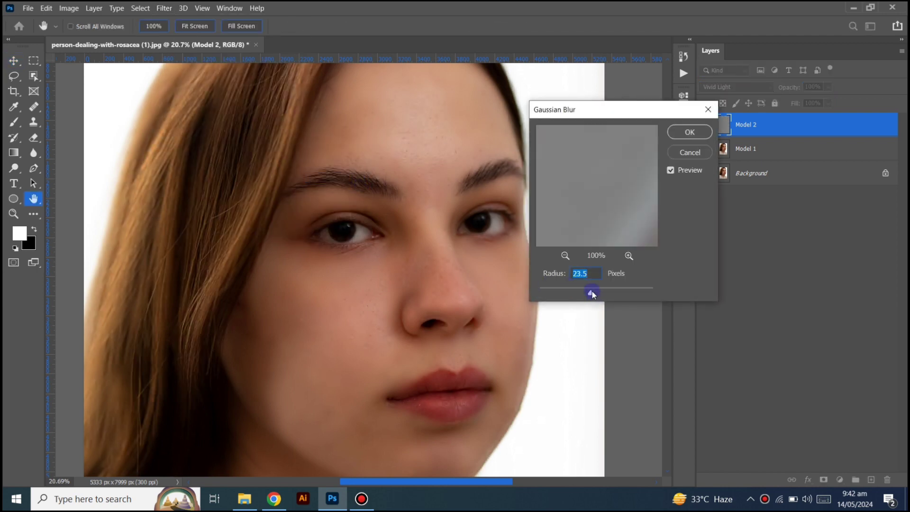
pyautogui.moveTo(592, 291); pyautogui.dragTo(581, 287)
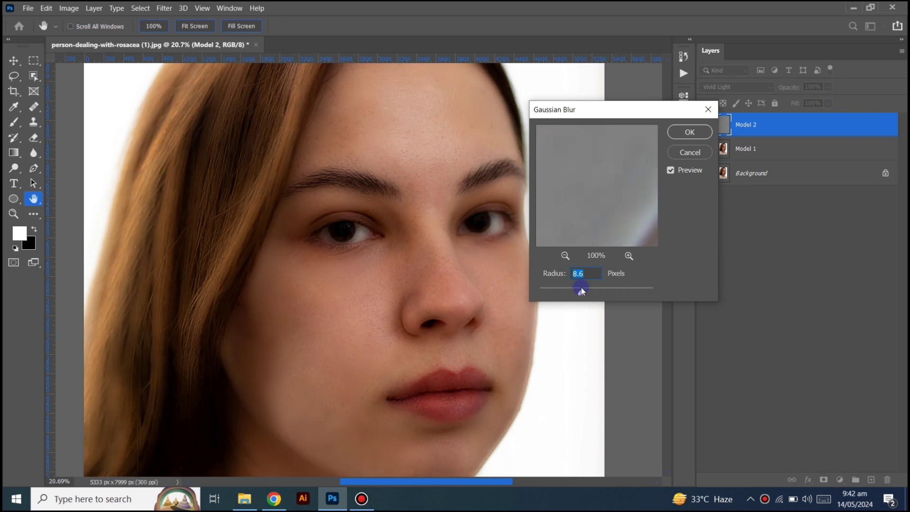
pyautogui.moveTo(581, 290)
pyautogui.mouseDown()
pyautogui.moveTo(594, 290)
pyautogui.moveTo(580, 289)
pyautogui.mouseUp()
# Apply the Gaussian Blur, then add a layer mask to Model 2 and invert it to black
pyautogui.click(588, 273)
pyautogui.click(689, 132)
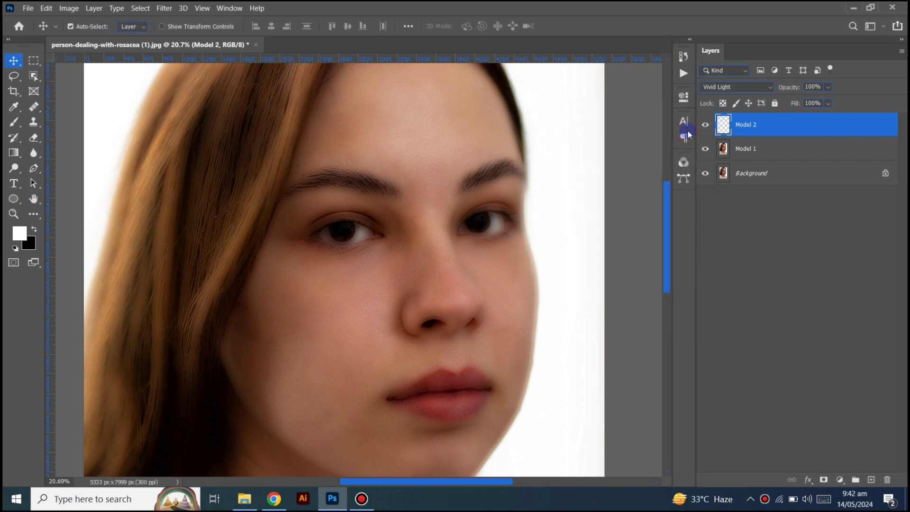
pyautogui.click(770, 128)
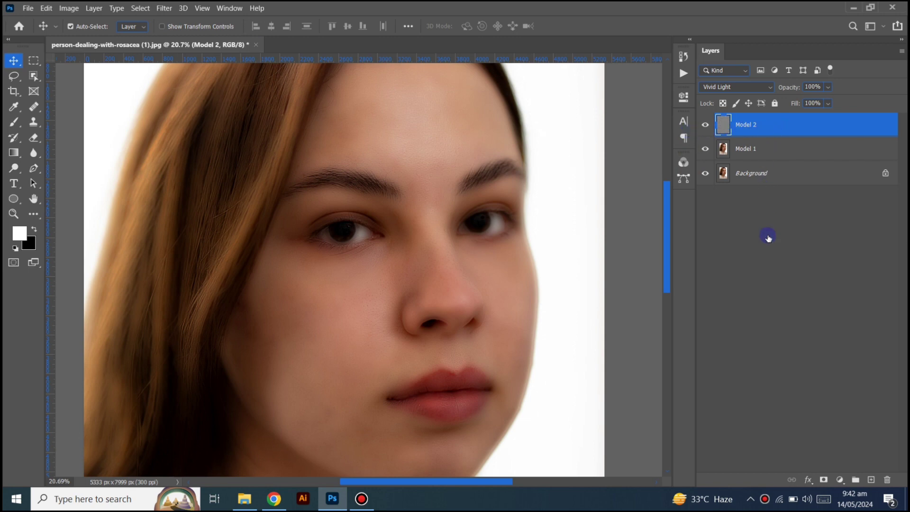
pyautogui.click(824, 480)
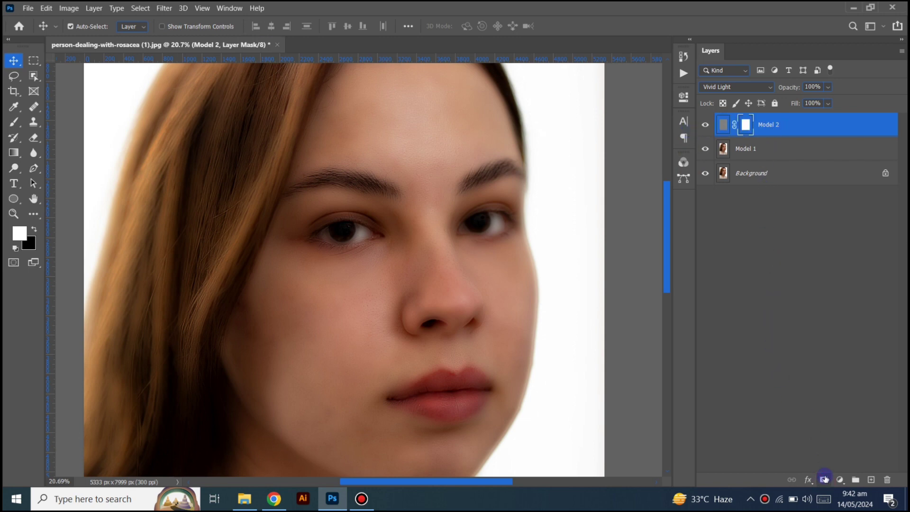
pyautogui.click(746, 124)
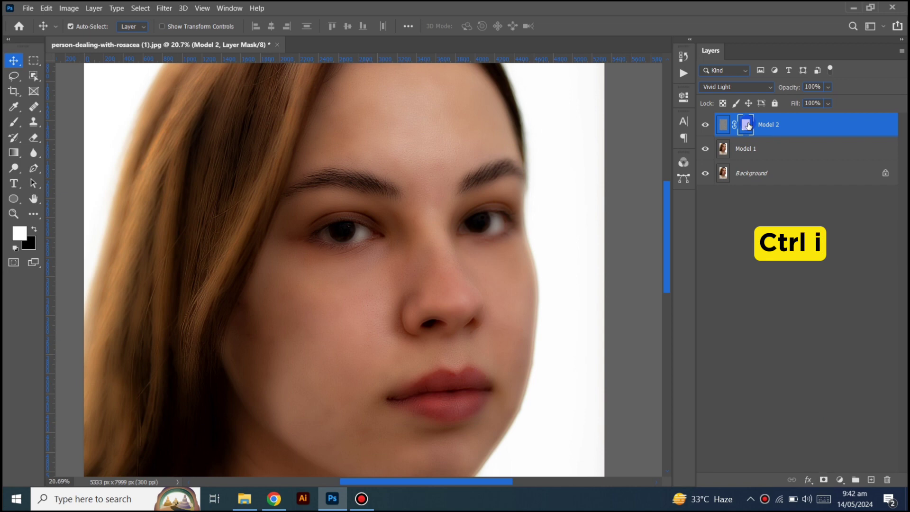
pyautogui.hotkey('ctrl', 'i')
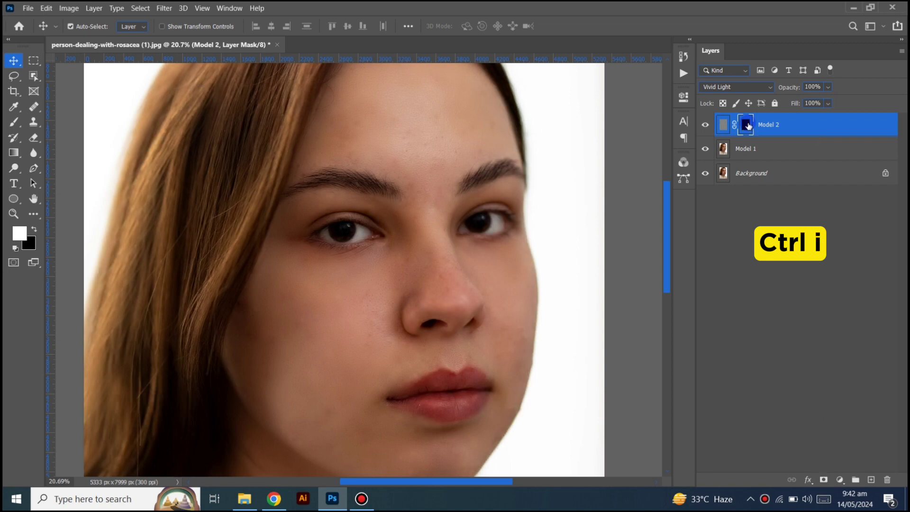
# Choose the Brush tool with a Soft Round 499 px tip at 0% hardness
pyautogui.scroll(-2, 388, 220)
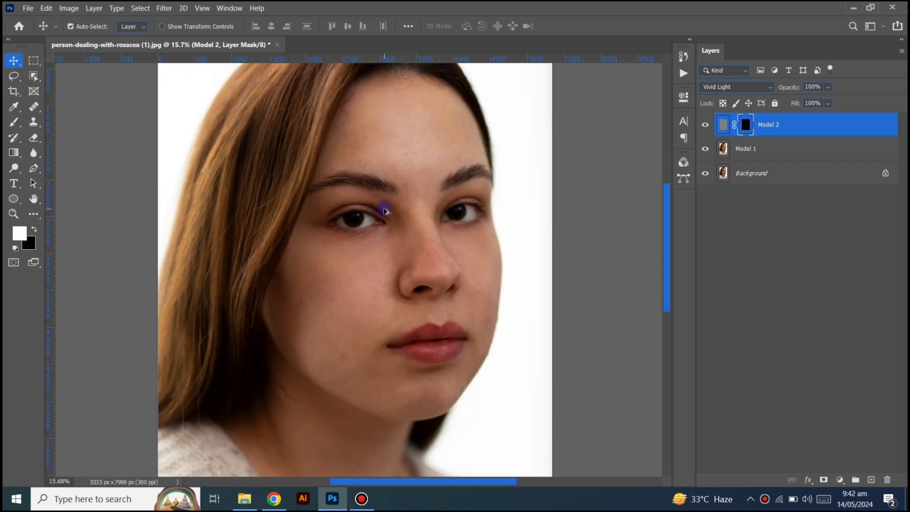
pyautogui.scroll(1, 376, 207)
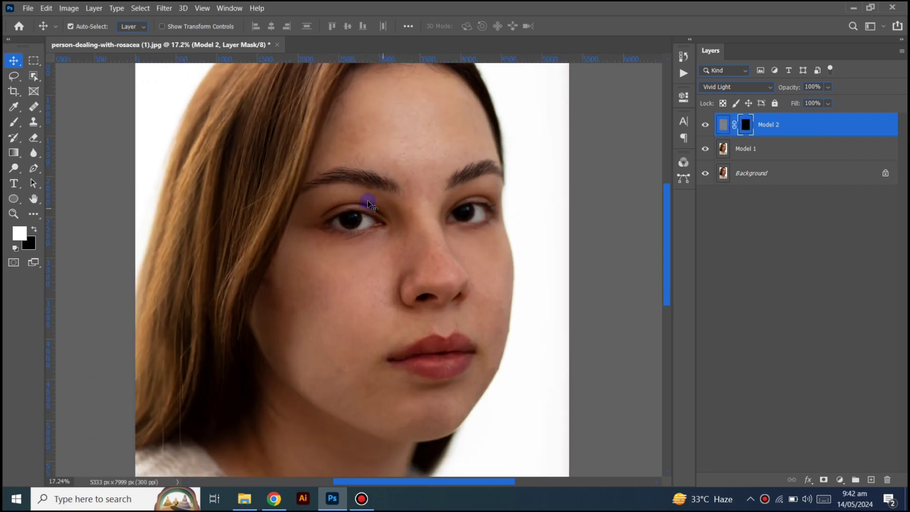
pyautogui.click(11, 123)
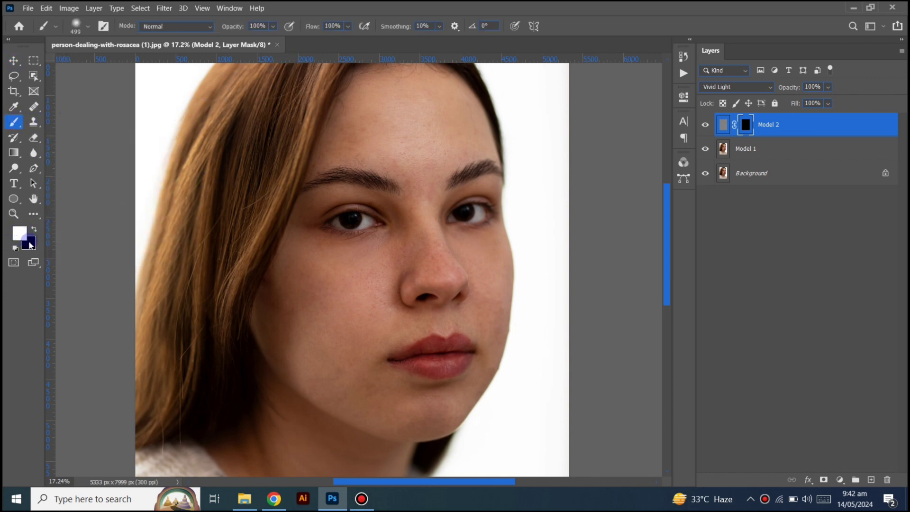
pyautogui.click(332, 26)
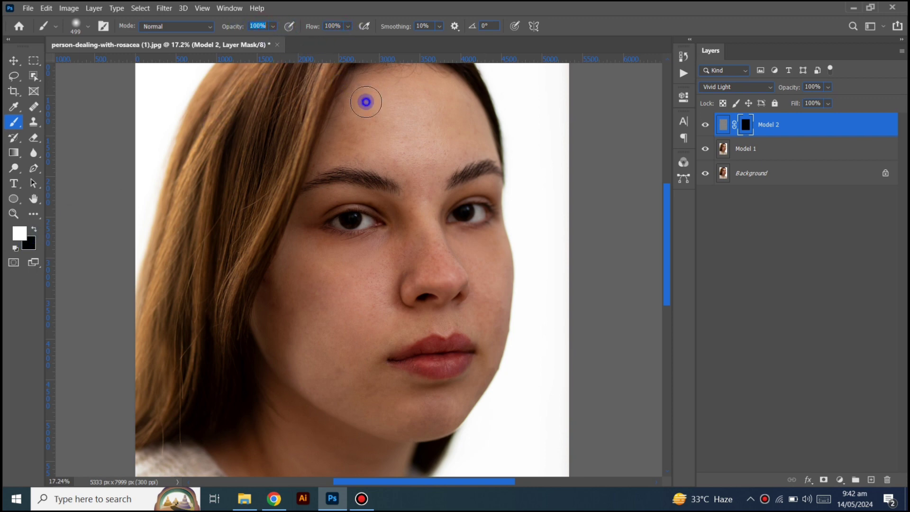
pyautogui.rightClick(366, 102)
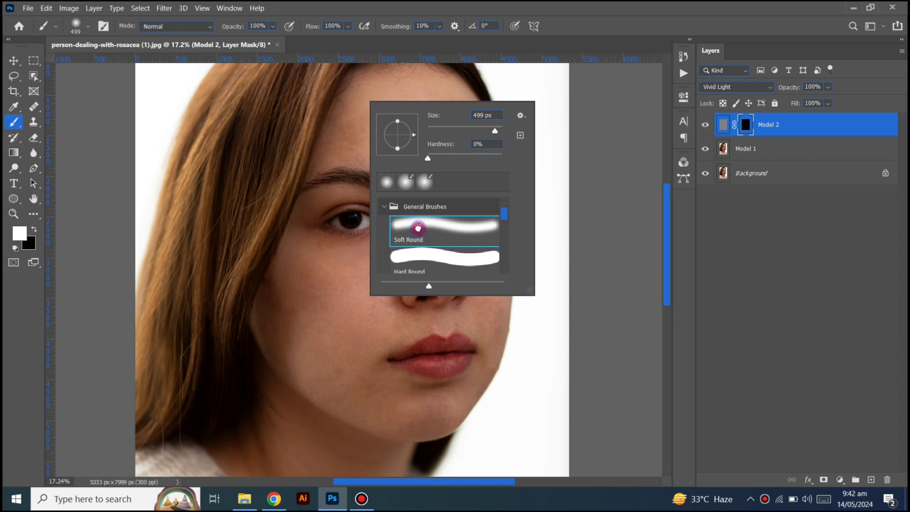
pyautogui.click(417, 228)
# Target Model 2's mask and paint the smoothing onto the forehead and above the left brow
pyautogui.hotkey('alt', '[')
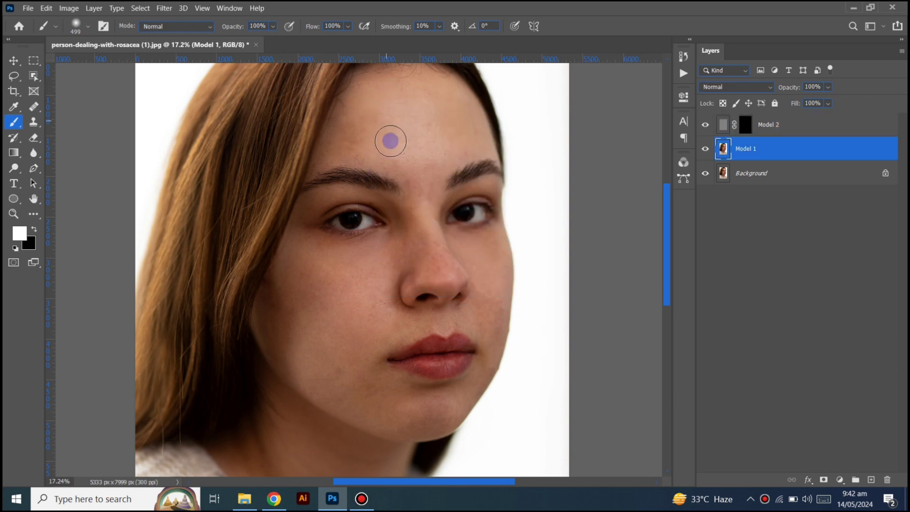
pyautogui.scroll(1, 386, 136)
pyautogui.scroll(1, 383, 189)
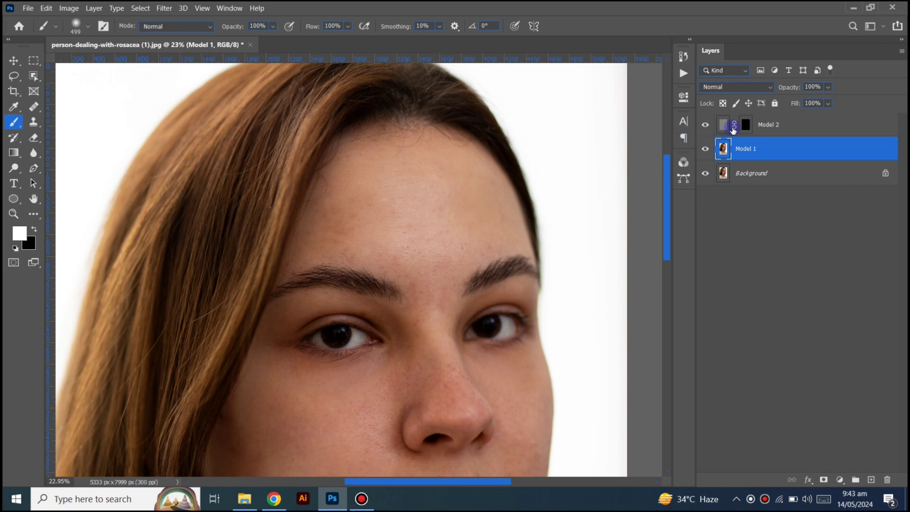
pyautogui.click(744, 125)
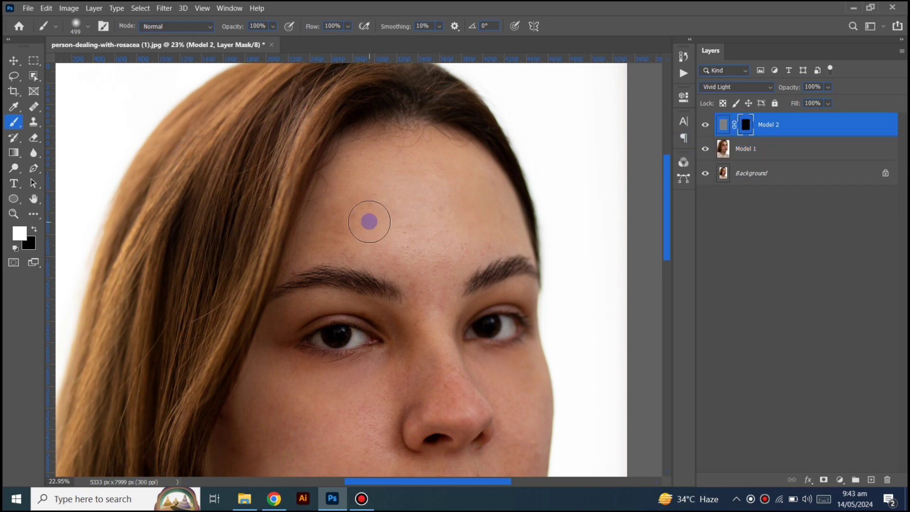
pyautogui.click(445, 183)
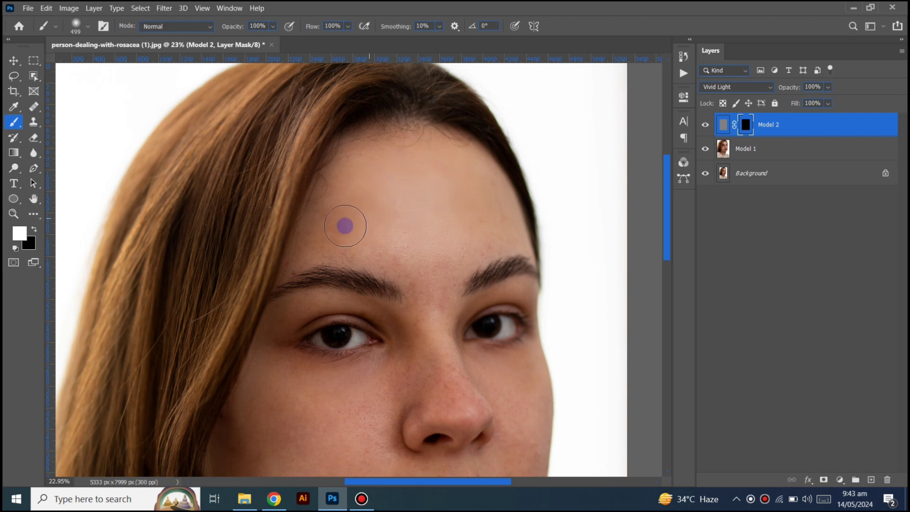
pyautogui.moveTo(426, 186); pyautogui.dragTo(364, 244)
pyautogui.scroll(2, 364, 244)
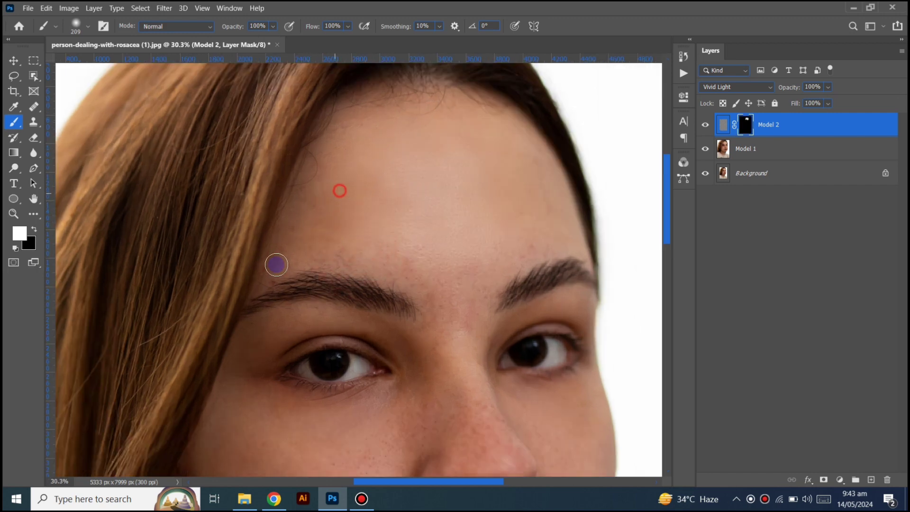
pyautogui.moveTo(288, 245)
pyautogui.mouseDown()
pyautogui.moveTo(443, 317)
pyautogui.moveTo(570, 239)
pyautogui.moveTo(323, 163)
pyautogui.mouseUp()
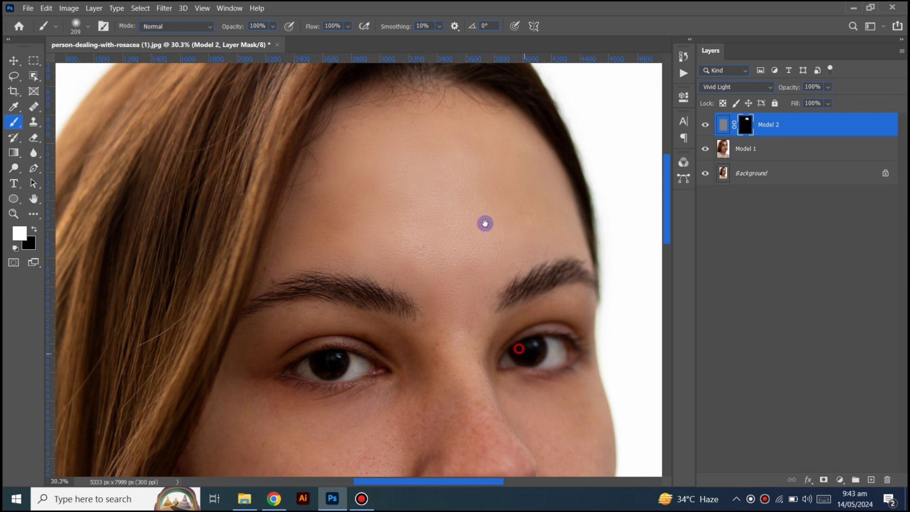
# Paint the smoothing across the left cheek and lower cheeks
pyautogui.moveTo(521, 353); pyautogui.dragTo(488, 166)
pyautogui.scroll(-1, 412, 219)
pyautogui.scroll(2, 315, 244)
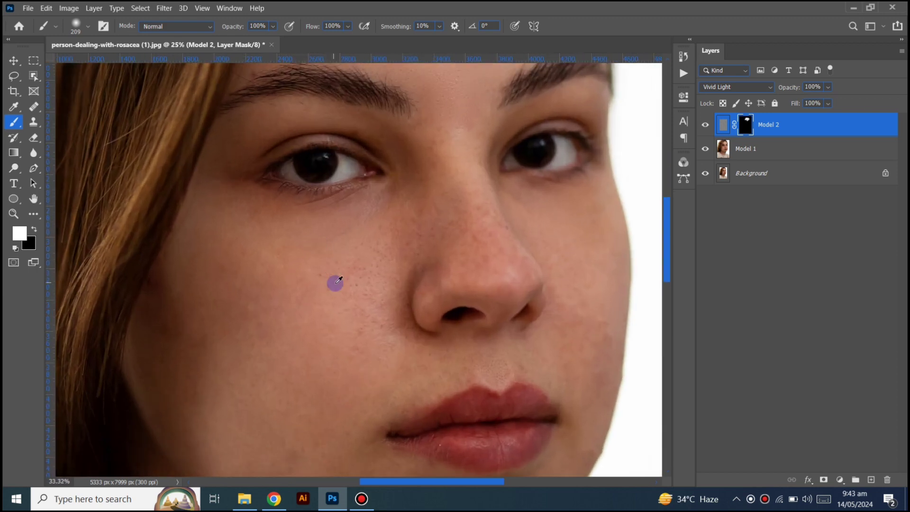
pyautogui.moveTo(336, 283)
pyautogui.mouseDown()
pyautogui.moveTo(300, 325)
pyautogui.moveTo(432, 264)
pyautogui.mouseUp()
pyautogui.moveTo(481, 175); pyautogui.dragTo(505, 156)
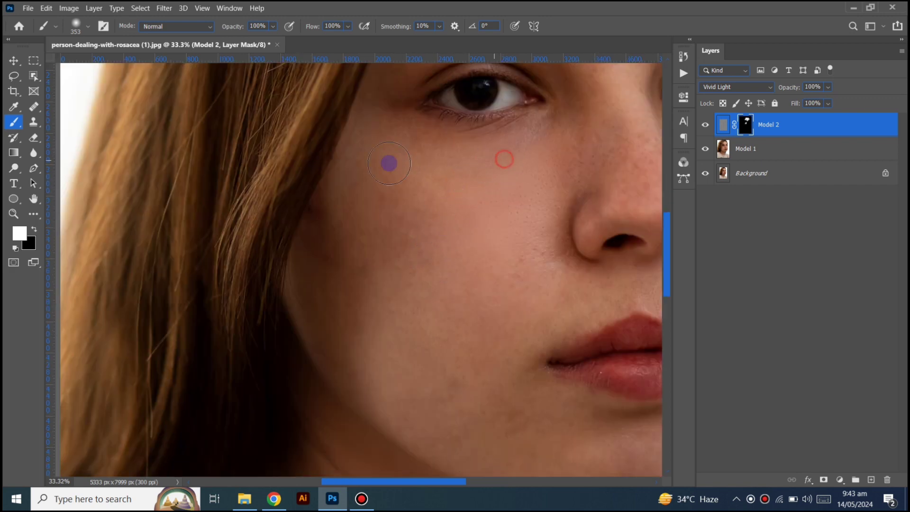
pyautogui.click(367, 171)
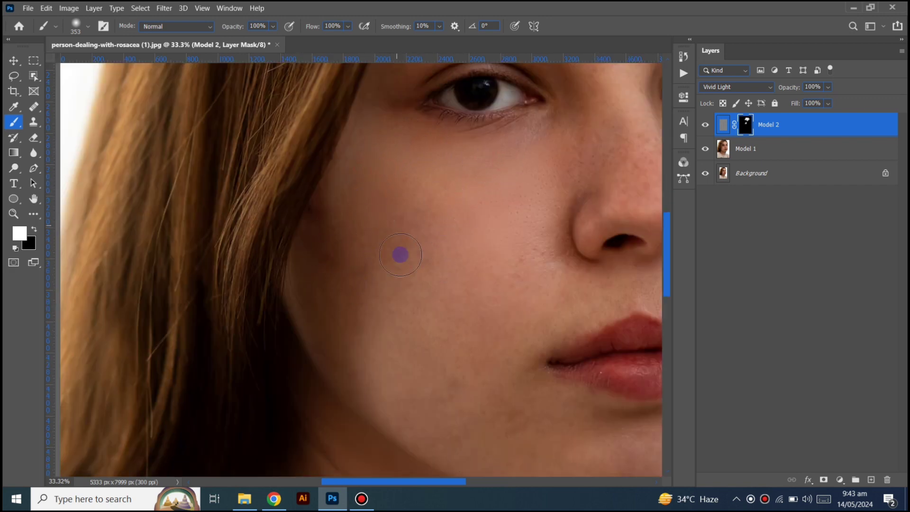
pyautogui.scroll(-1, 407, 336)
pyautogui.click(379, 308)
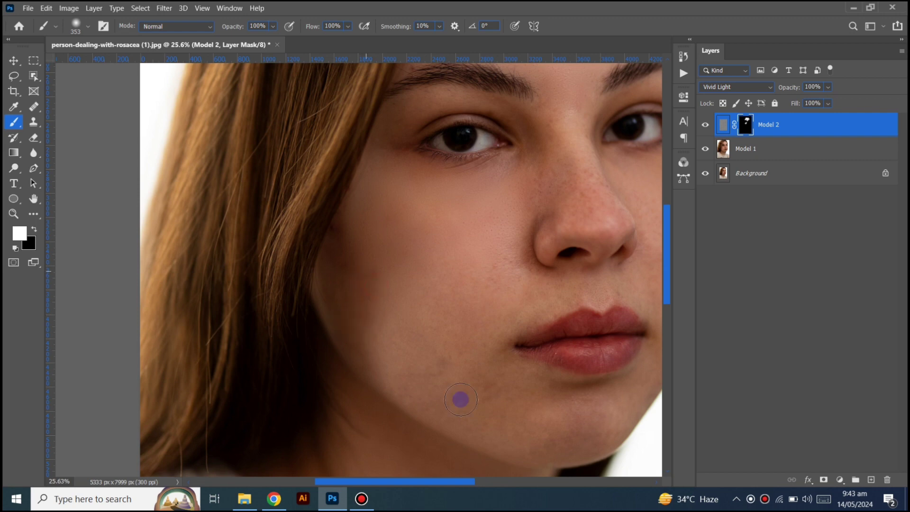
pyautogui.moveTo(440, 366); pyautogui.dragTo(381, 339)
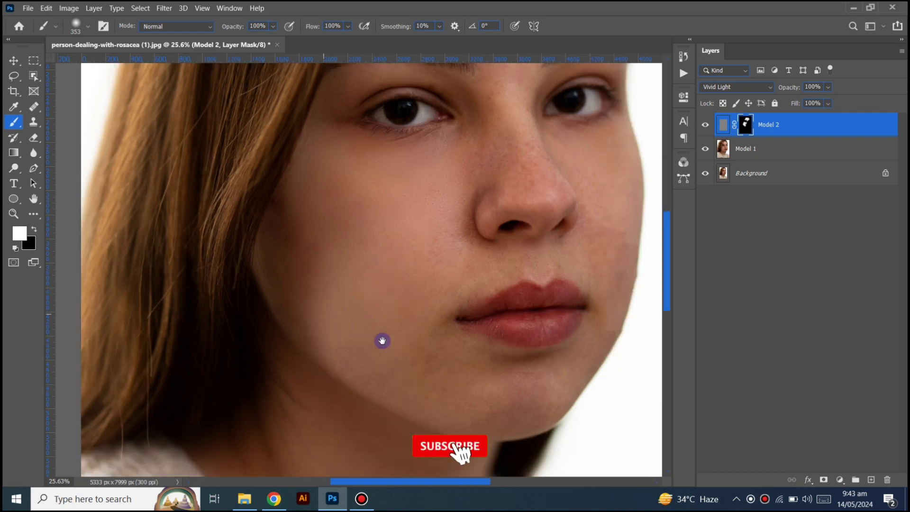
pyautogui.click(379, 243)
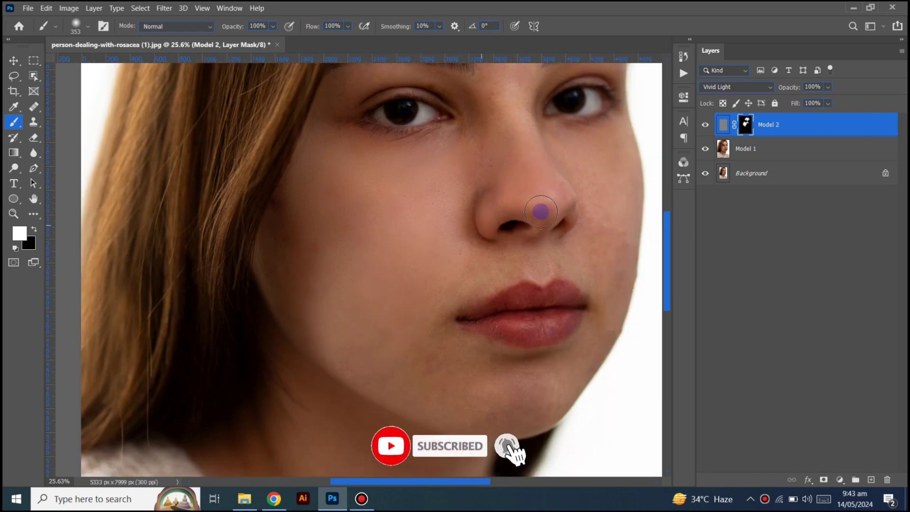
# Paint the smoothing across the chin, then centre the full face in view
pyautogui.moveTo(530, 204); pyautogui.dragTo(436, 318)
pyautogui.moveTo(440, 233); pyautogui.dragTo(436, 291)
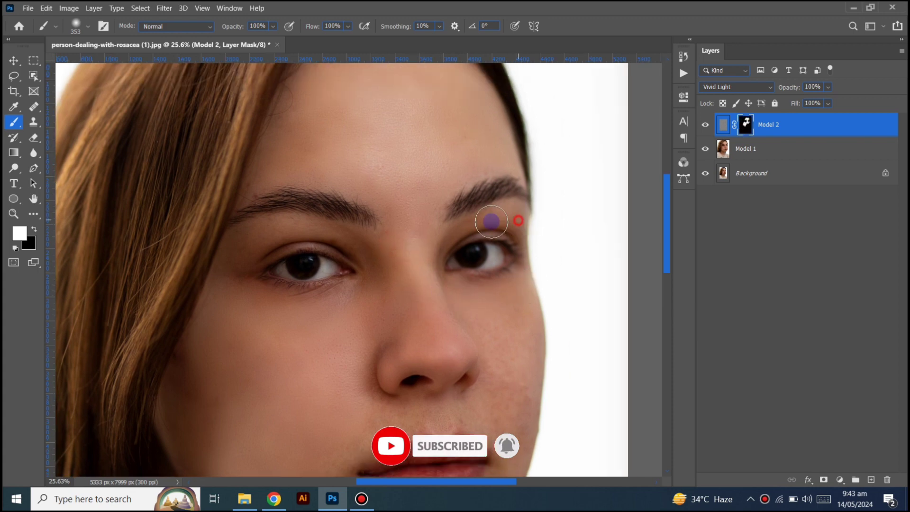
pyautogui.moveTo(425, 366); pyautogui.dragTo(406, 272)
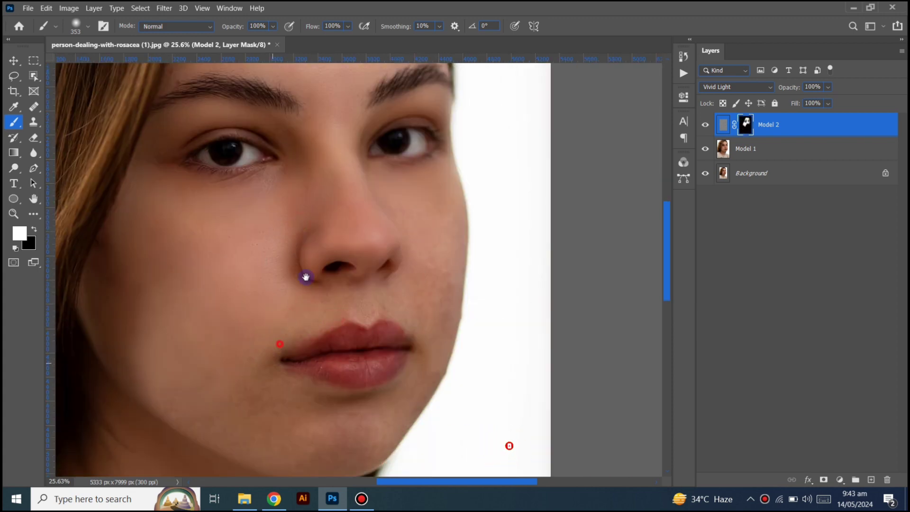
pyautogui.moveTo(304, 274); pyautogui.dragTo(257, 296)
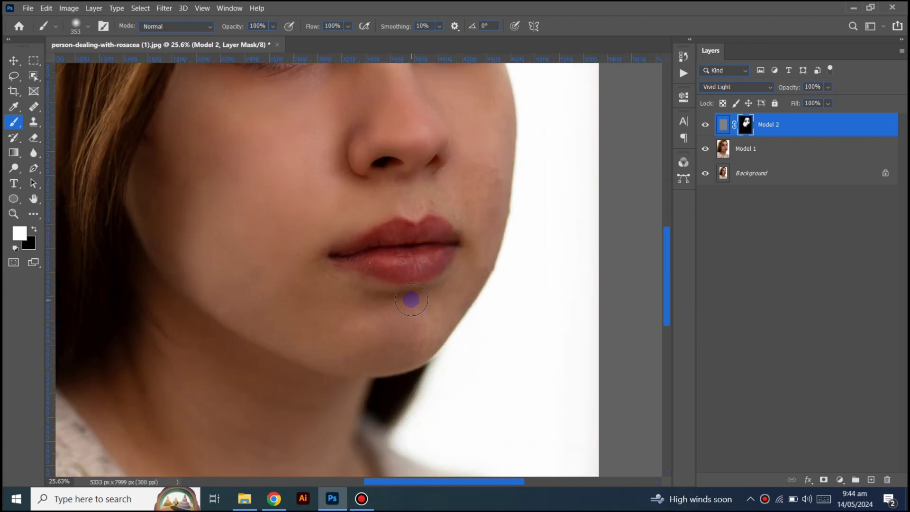
pyautogui.moveTo(411, 299)
pyautogui.mouseDown()
pyautogui.moveTo(418, 330)
pyautogui.moveTo(467, 181)
pyautogui.moveTo(419, 199)
pyautogui.moveTo(467, 191)
pyautogui.moveTo(331, 318)
pyautogui.mouseUp()
pyautogui.scroll(-2, 330, 319)
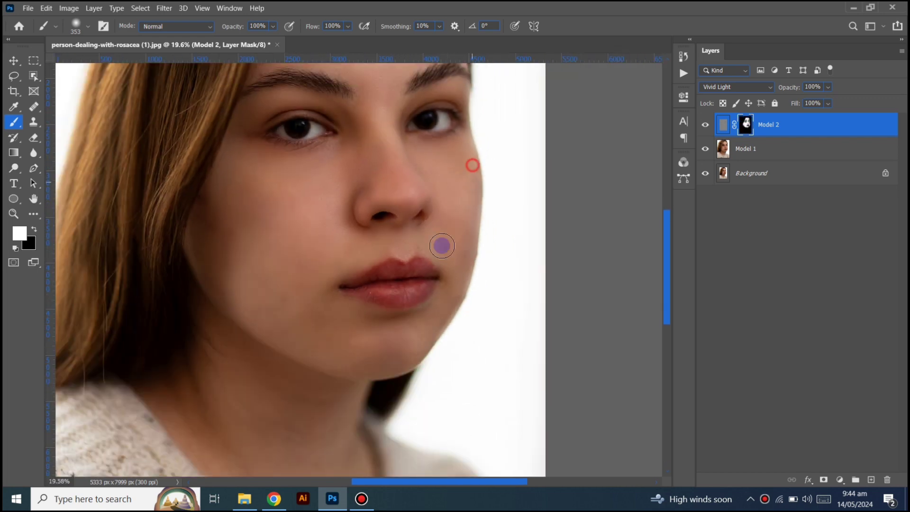
pyautogui.moveTo(439, 246); pyautogui.dragTo(432, 314)
pyautogui.scroll(-1, 274, 321)
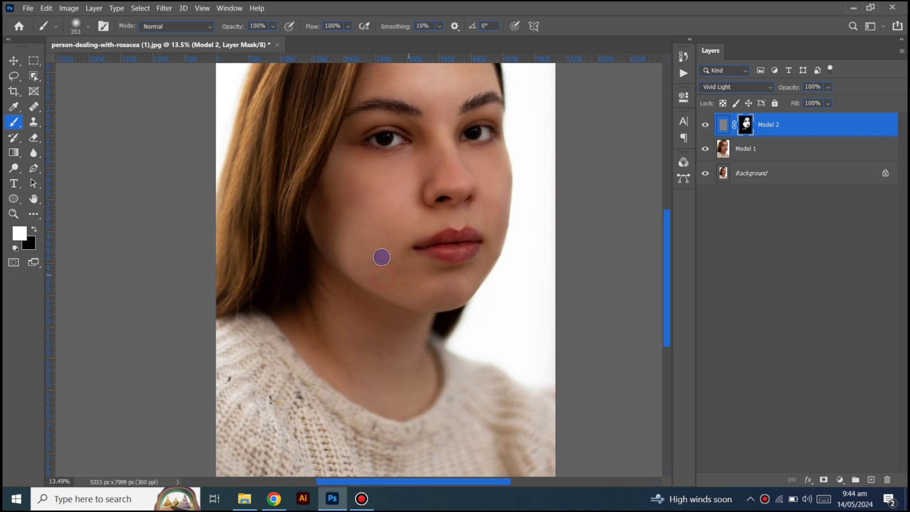
pyautogui.moveTo(381, 256); pyautogui.dragTo(425, 334)
pyautogui.scroll(2, 425, 334)
pyautogui.scroll(-3, 538, 260)
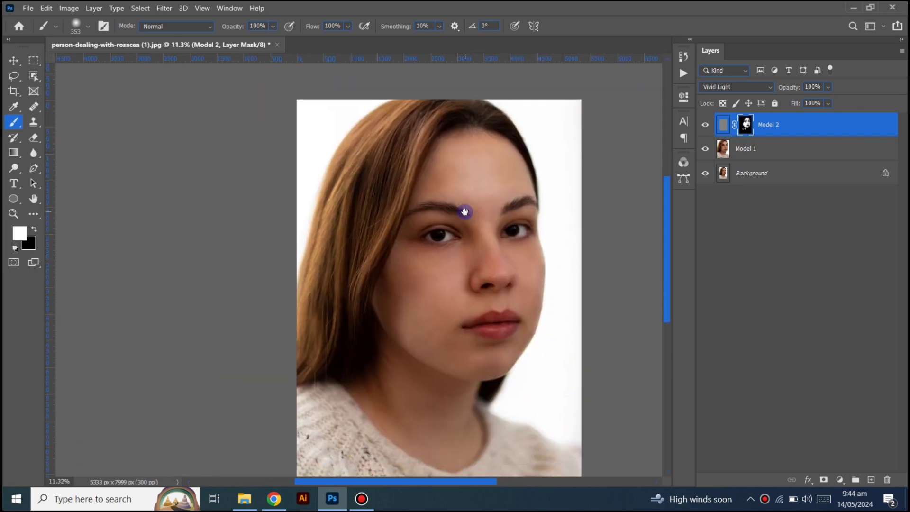
pyautogui.scroll(3, 463, 211)
pyautogui.scroll(-1, 503, 189)
pyautogui.scroll(-1, 503, 189)
# Toggle Model 2's smoothing off and on to compare, leaving it visible
pyautogui.click(705, 124)
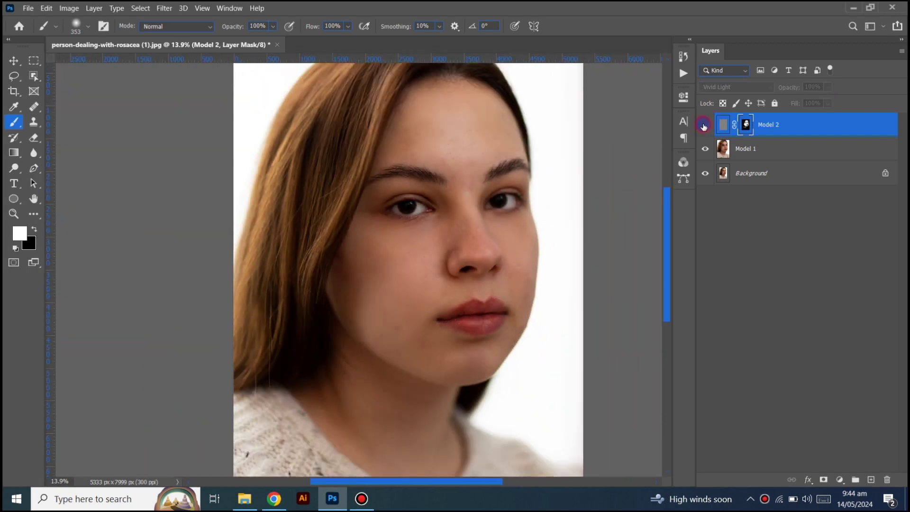
pyautogui.click(704, 125)
pyautogui.click(703, 125)
pyautogui.click(764, 258)
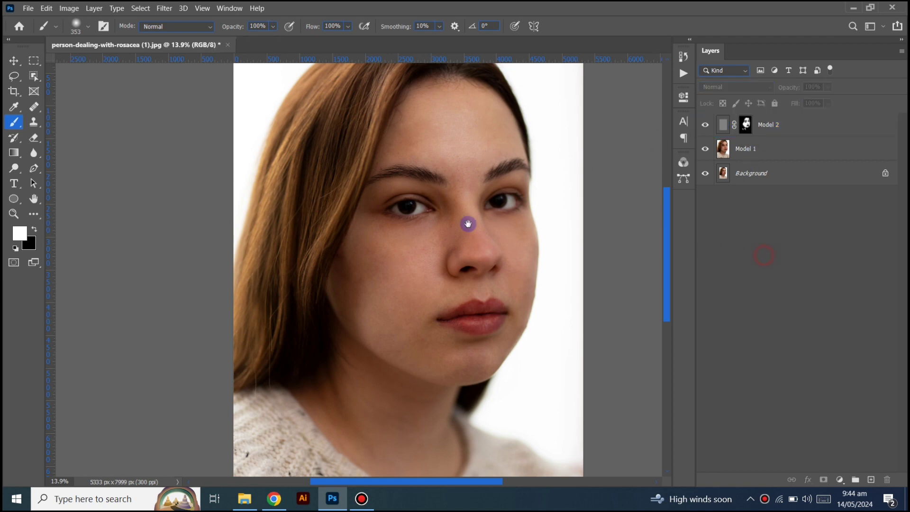
# Stamp all visible layers into a new merged Layer 1 on top
pyautogui.moveTo(452, 222)
pyautogui.mouseDown()
pyautogui.moveTo(456, 264)
pyautogui.moveTo(451, 246)
pyautogui.mouseUp()
pyautogui.scroll(-1, 455, 229)
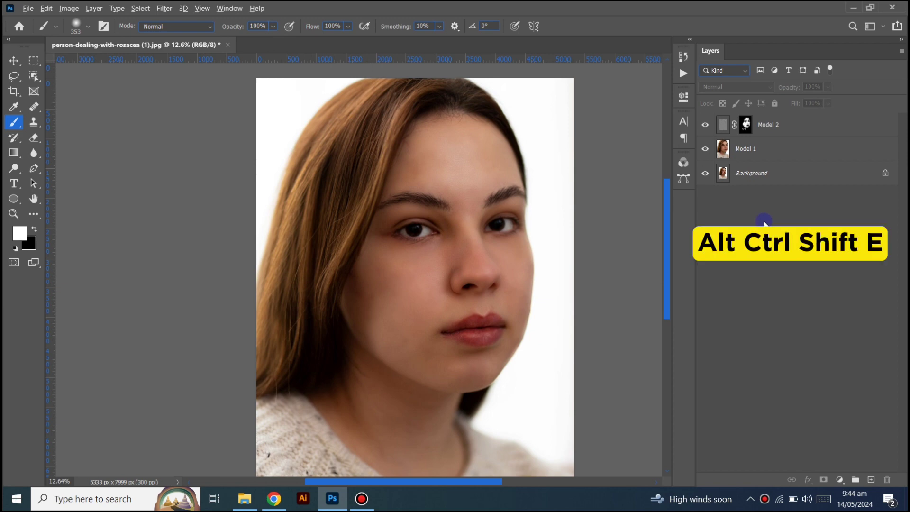
pyautogui.hotkey('ctrl', 'shift', 'alt', 'e')
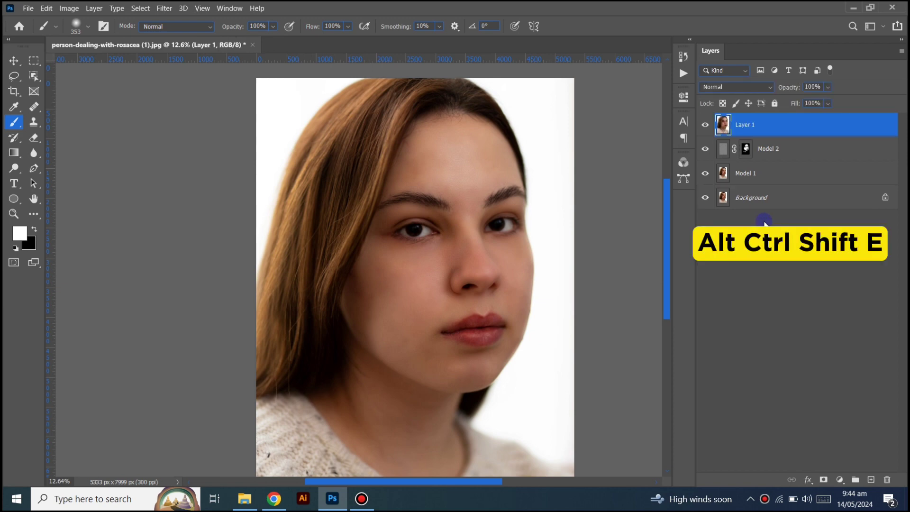
# Convert the merged Layer 1 into a Smart Object and bring up the Filter menu
pyautogui.rightClick(748, 123)
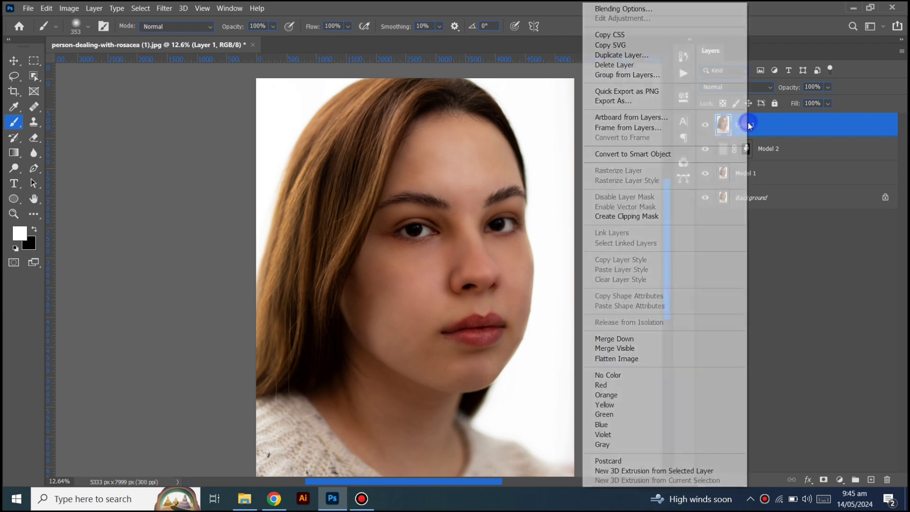
pyautogui.click(644, 154)
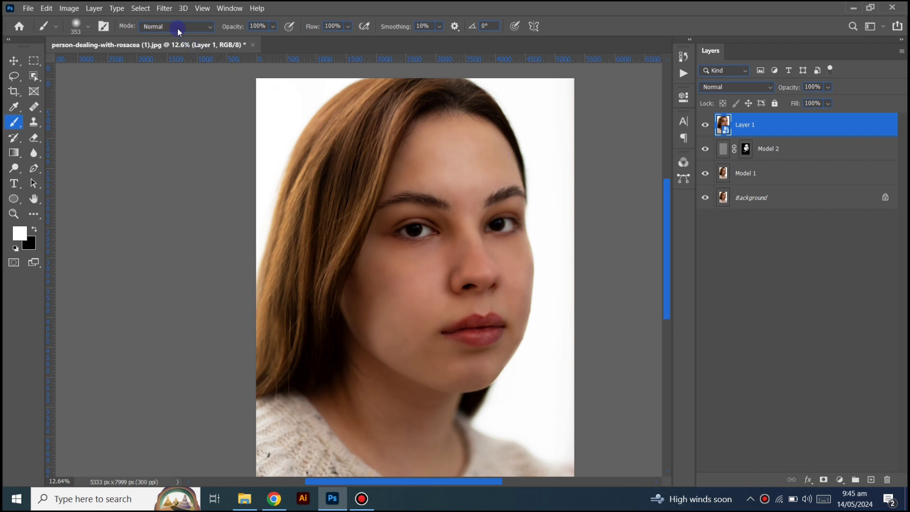
pyautogui.click(164, 8)
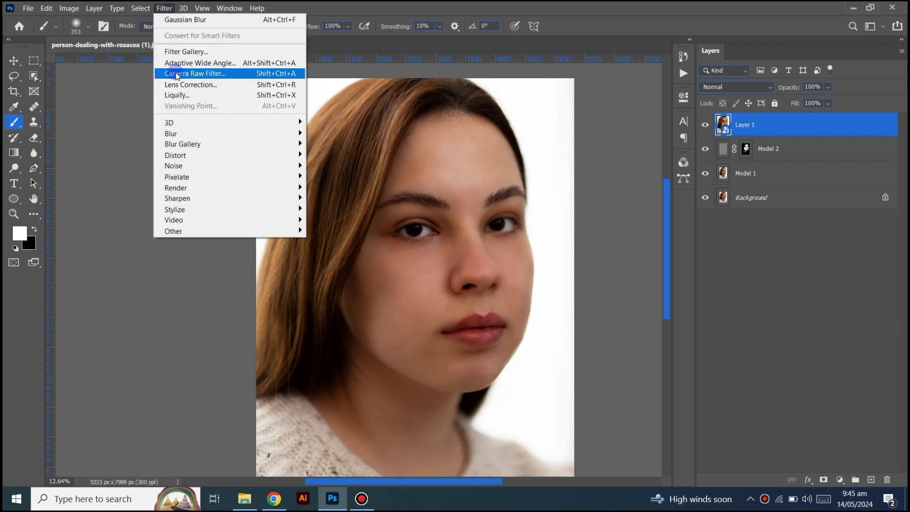
# Launch Camera Raw Filter, dismissing the GPU warning with Don't show again
pyautogui.click(260, 75)
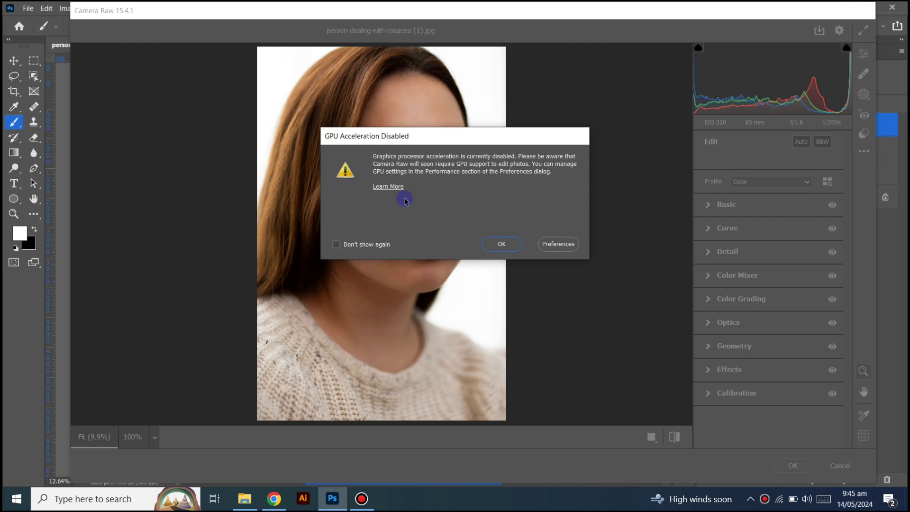
pyautogui.click(356, 244)
pyautogui.click(500, 246)
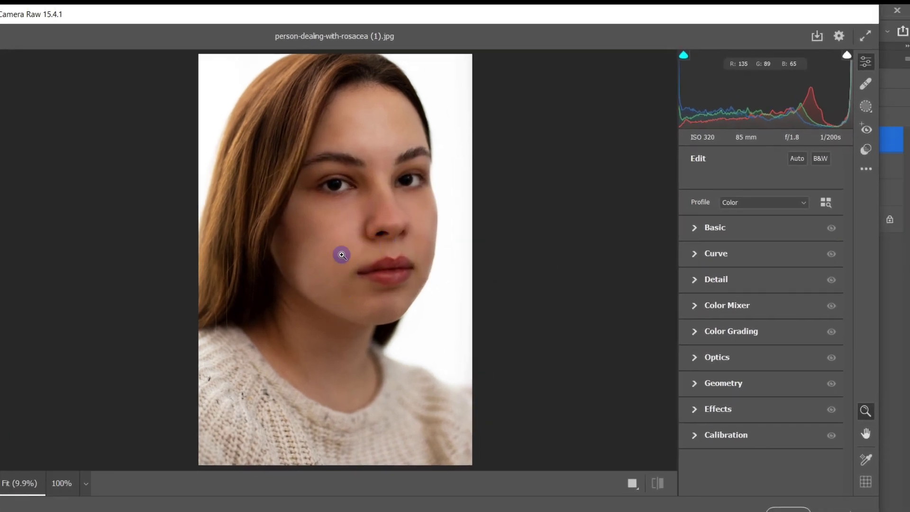
# Inspect the under-eye and cheek skin at 100%, then return to the whole portrait
pyautogui.click(335, 208)
pyautogui.moveTo(358, 226)
pyautogui.mouseDown()
pyautogui.moveTo(381, 314)
pyautogui.moveTo(335, 211)
pyautogui.mouseUp()
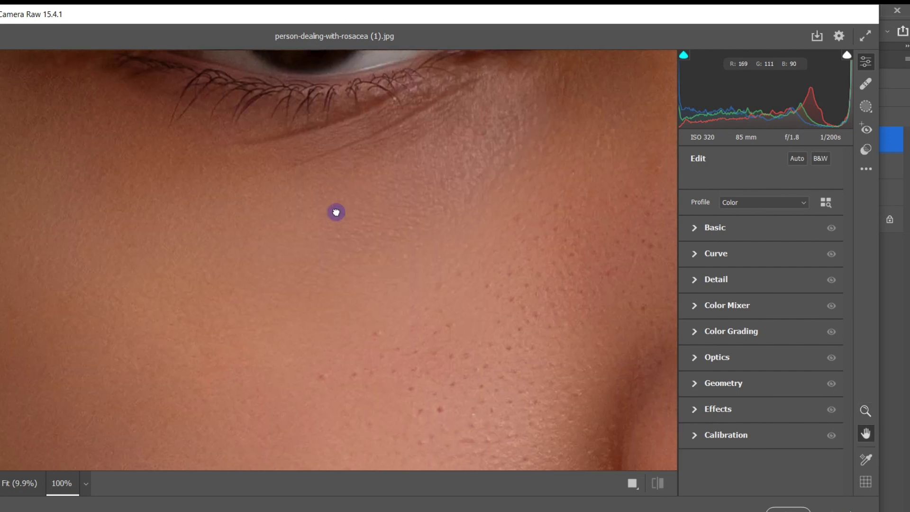
pyautogui.keyDown('alt'); pyautogui.click(335, 211); pyautogui.keyUp('alt')
pyautogui.scroll(2, 372, 212)
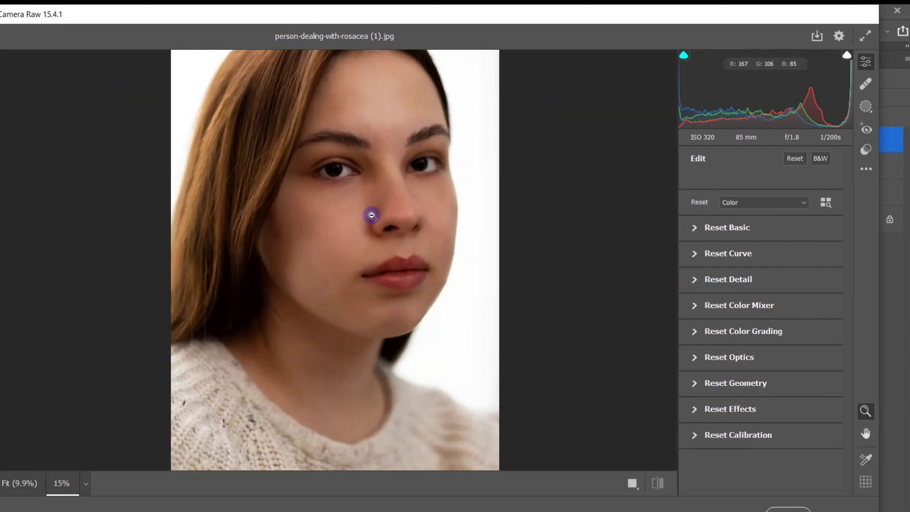
pyautogui.scroll(1, 372, 211)
pyautogui.scroll(2, 386, 324)
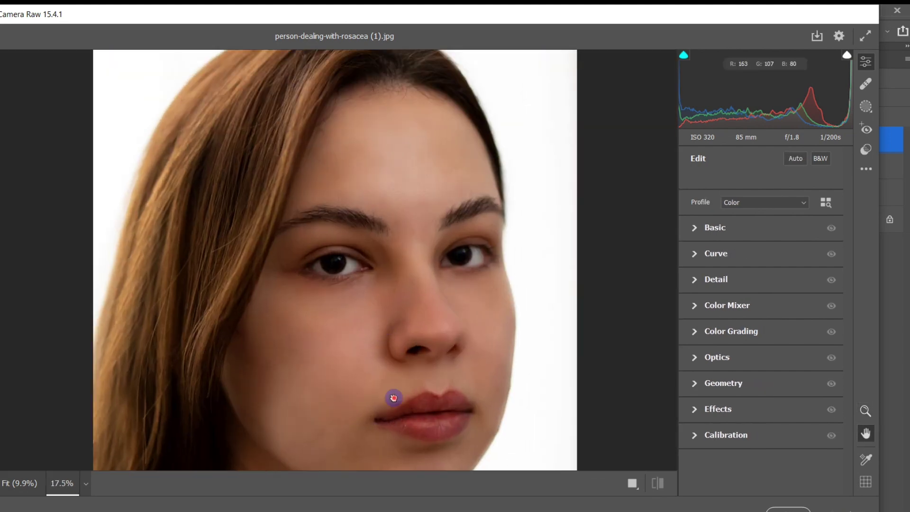
pyautogui.moveTo(385, 396); pyautogui.dragTo(412, 393)
# In Basic, set Exposure to +0.20, Highlights to -86 and Temperature to -5
pyautogui.click(695, 228)
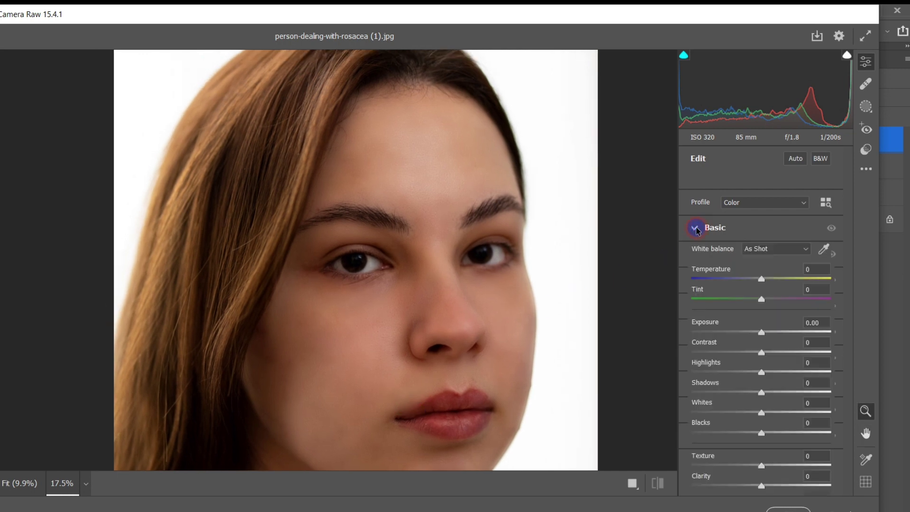
pyautogui.scroll(-1, 463, 285)
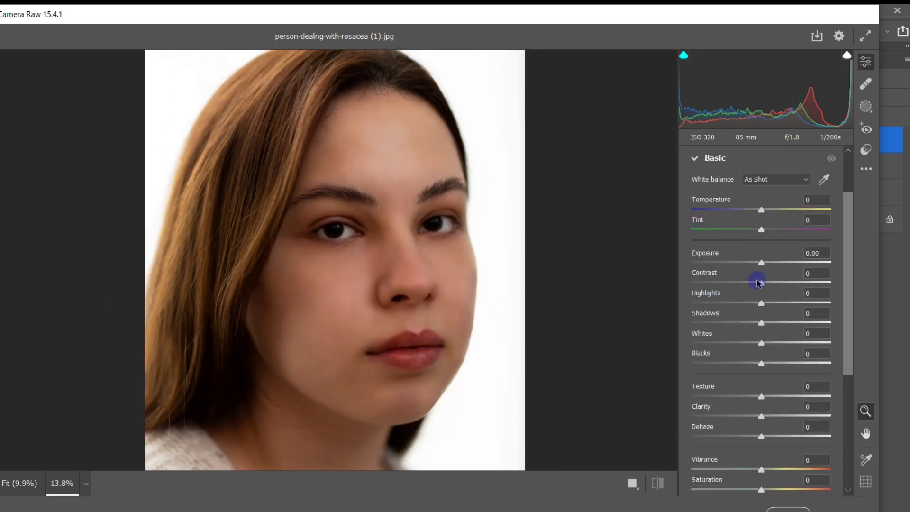
pyautogui.moveTo(761, 266)
pyautogui.mouseDown()
pyautogui.moveTo(767, 287)
pyautogui.moveTo(745, 286)
pyautogui.mouseUp()
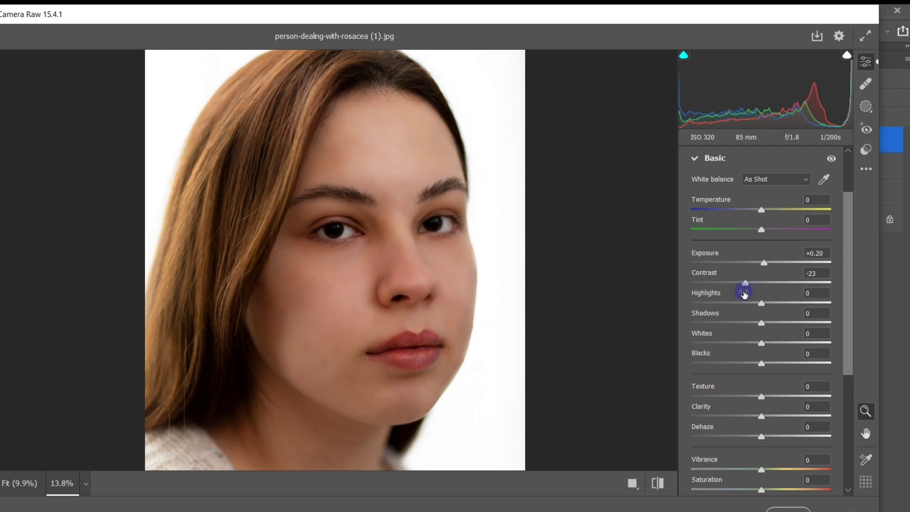
pyautogui.moveTo(761, 304); pyautogui.dragTo(701, 300)
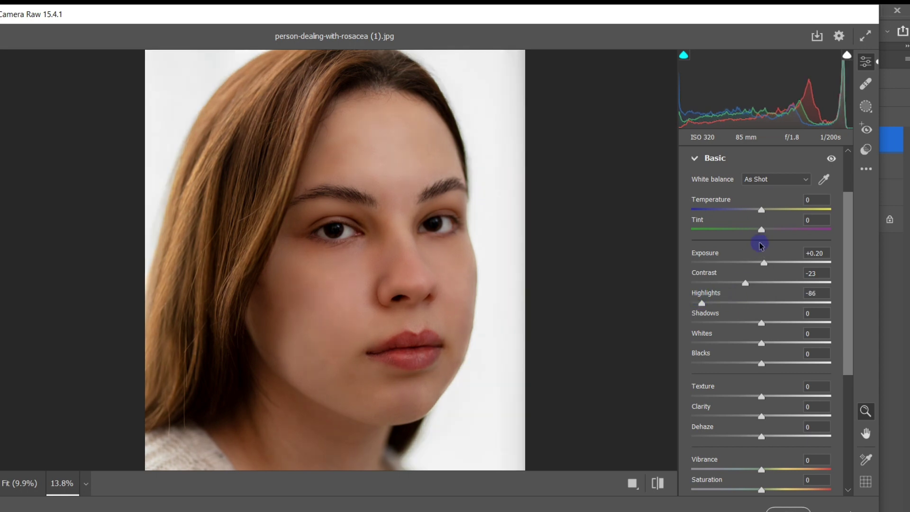
pyautogui.click(760, 210)
pyautogui.moveTo(759, 212); pyautogui.dragTo(759, 211)
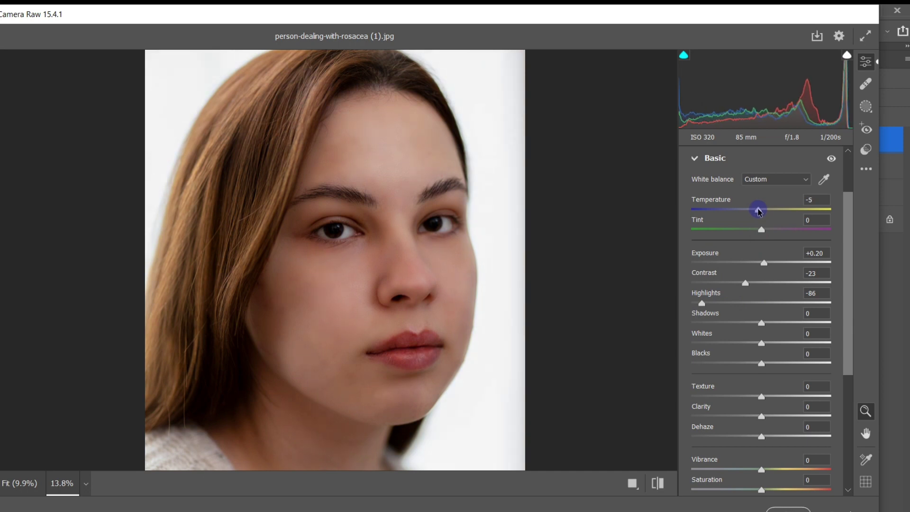
# Lift Shadows to +16, pull Whites to -22 and raise Blacks to +14
pyautogui.click(765, 303)
pyautogui.moveTo(759, 323)
pyautogui.mouseDown()
pyautogui.moveTo(746, 319)
pyautogui.moveTo(777, 312)
pyautogui.mouseUp()
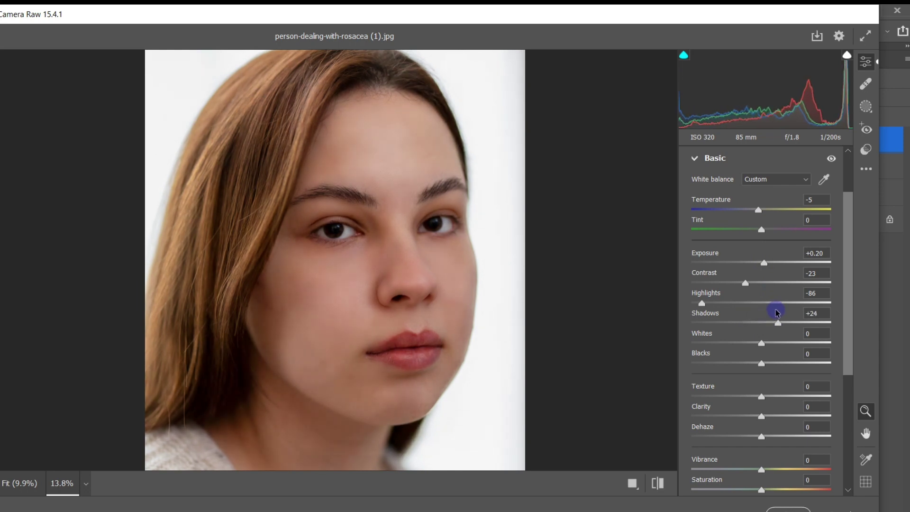
pyautogui.moveTo(770, 311); pyautogui.dragTo(769, 310)
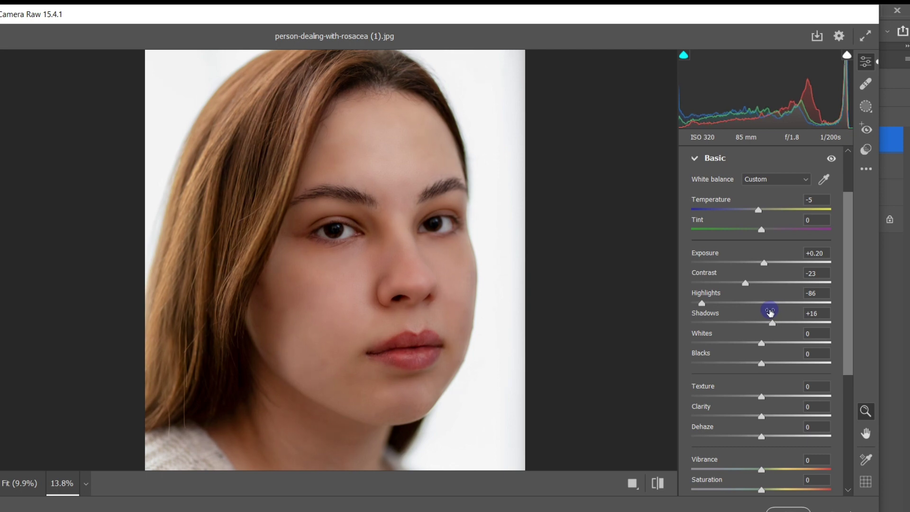
pyautogui.click(805, 312)
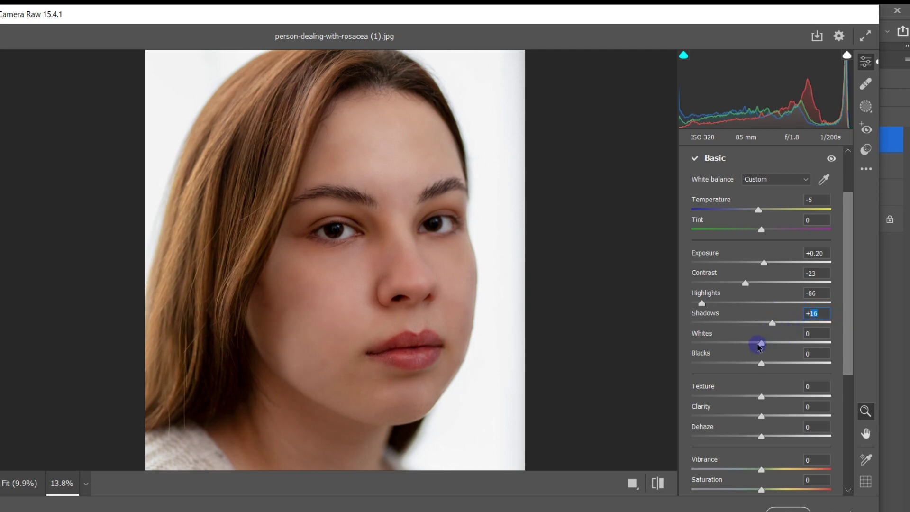
pyautogui.moveTo(761, 345)
pyautogui.mouseDown()
pyautogui.moveTo(750, 342)
pyautogui.moveTo(774, 339)
pyautogui.moveTo(745, 337)
pyautogui.mouseUp()
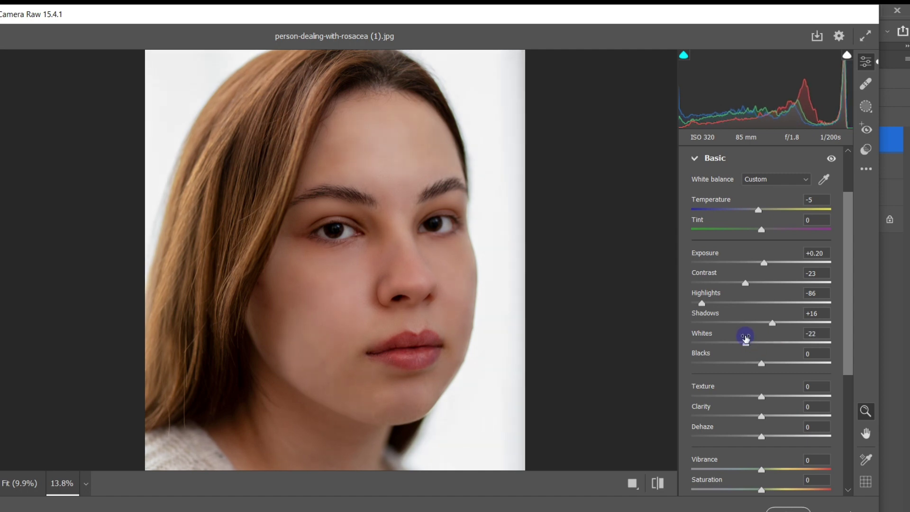
pyautogui.moveTo(761, 366)
pyautogui.mouseDown()
pyautogui.moveTo(775, 367)
pyautogui.moveTo(745, 365)
pyautogui.moveTo(772, 366)
pyautogui.mouseUp()
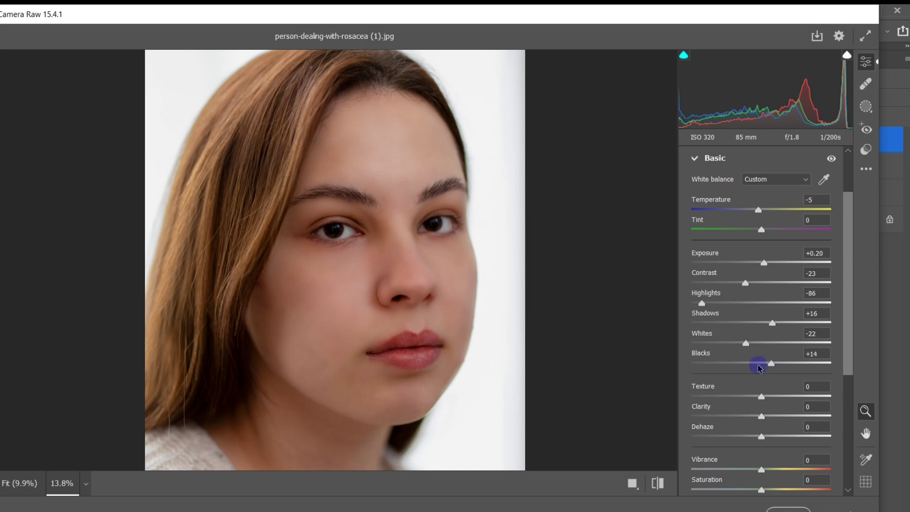
# Set Texture to +30, Clarity to -1 and Dehaze to +9
pyautogui.click(762, 398)
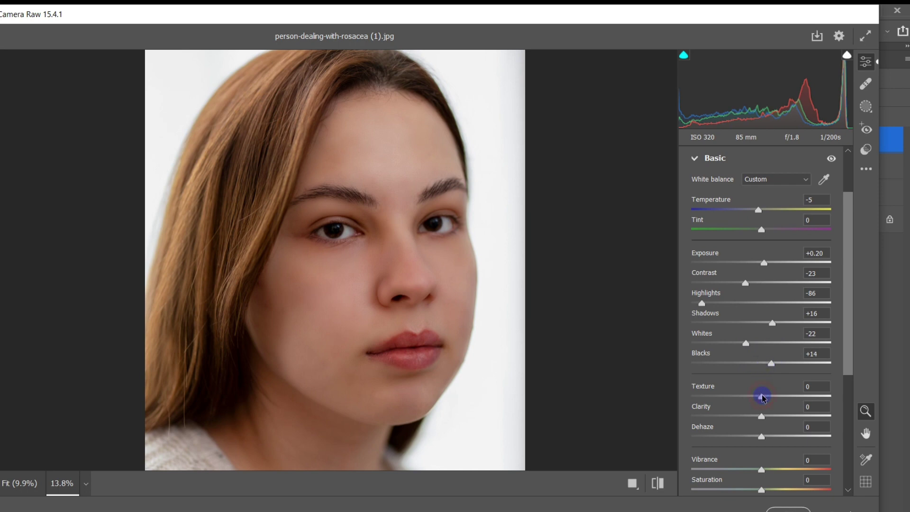
pyautogui.moveTo(769, 397); pyautogui.dragTo(781, 397)
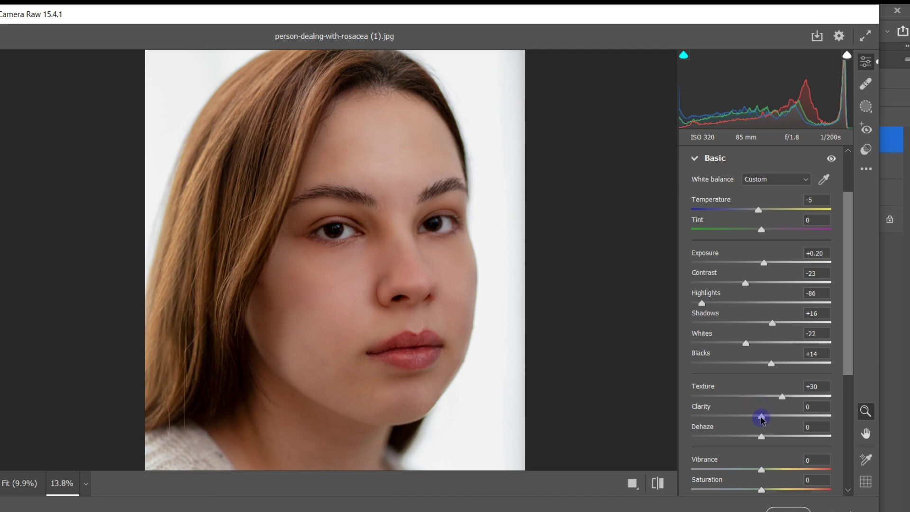
pyautogui.moveTo(761, 416)
pyautogui.mouseDown()
pyautogui.moveTo(778, 416)
pyautogui.moveTo(759, 417)
pyautogui.mouseUp()
pyautogui.click(763, 436)
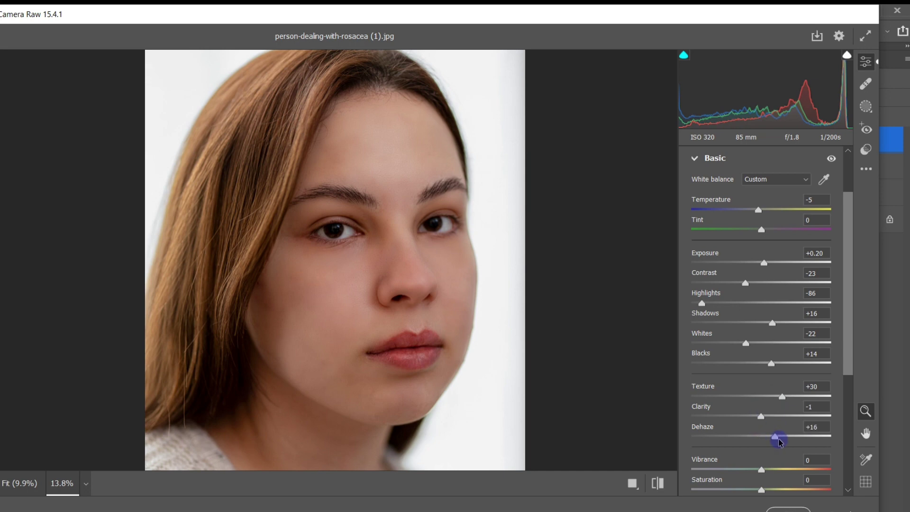
pyautogui.moveTo(779, 440); pyautogui.dragTo(771, 440)
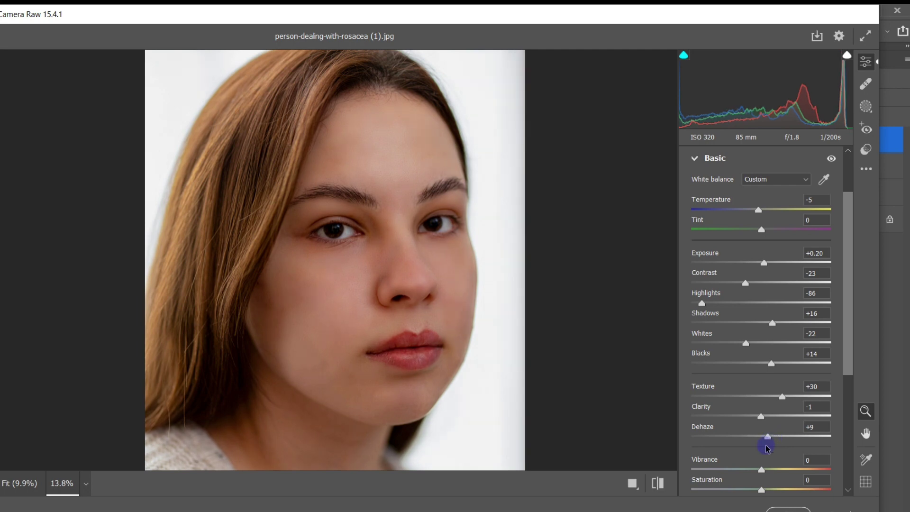
pyautogui.scroll(-2, 761, 452)
pyautogui.scroll(-3, 762, 451)
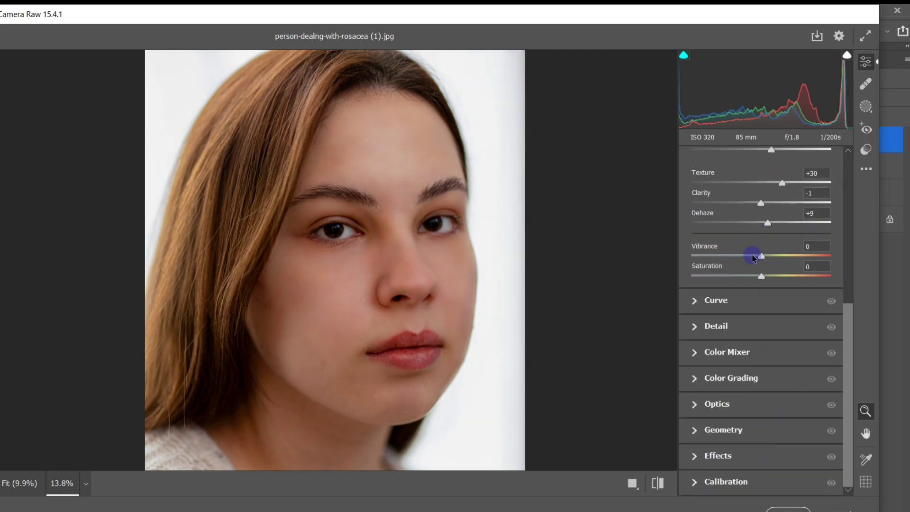
# Raise Vibrance to +6 and Saturation to +7
pyautogui.moveTo(755, 257); pyautogui.dragTo(767, 258)
pyautogui.click(762, 279)
pyautogui.moveTo(766, 257); pyautogui.dragTo(767, 277)
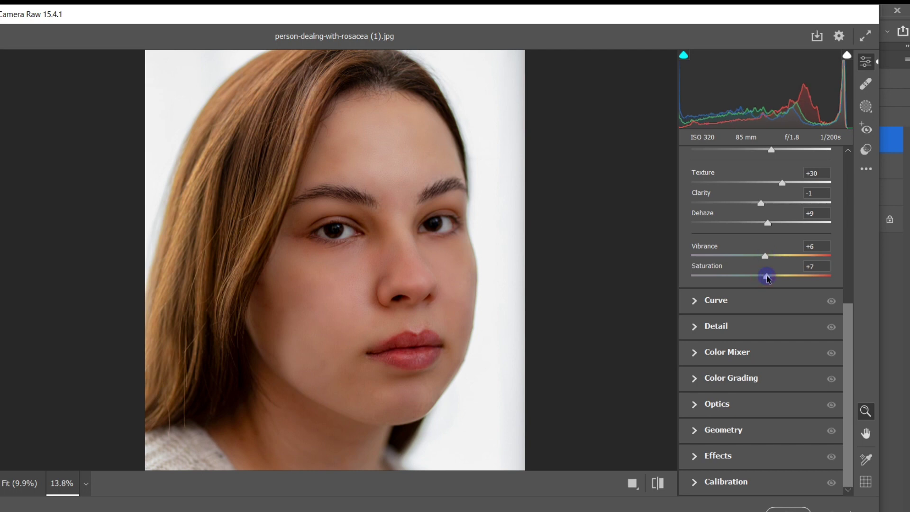
# In the Detail panel, set Sharpening to 63 and Noise Reduction to 38
pyautogui.click(694, 327)
pyautogui.moveTo(693, 312); pyautogui.dragTo(750, 313)
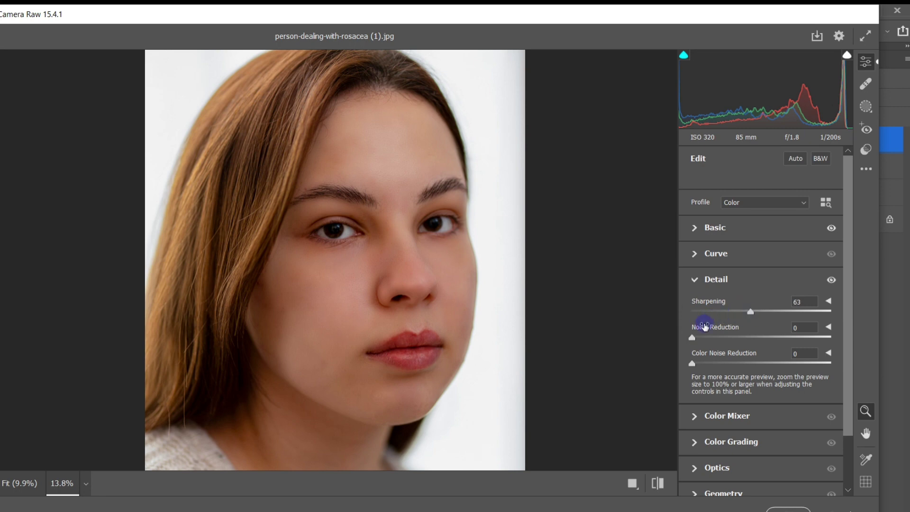
pyautogui.moveTo(691, 337); pyautogui.dragTo(743, 337)
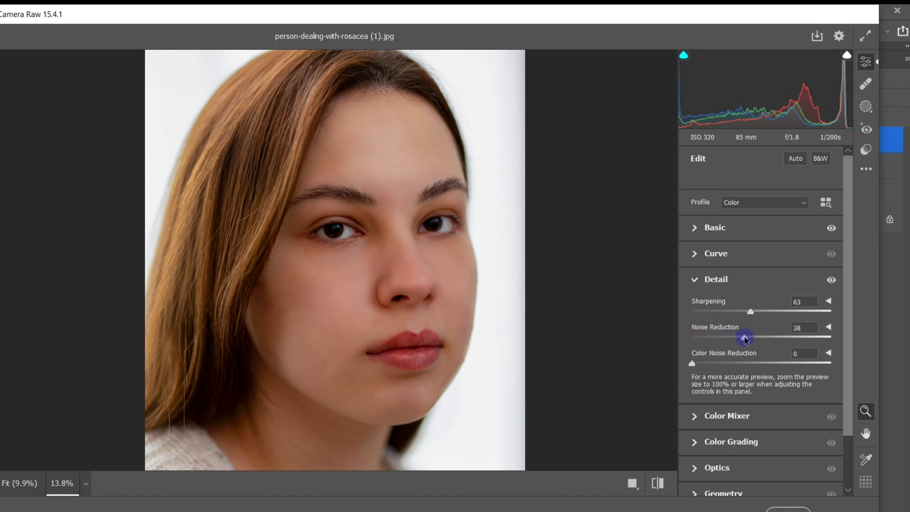
# In Color Mixer, set Oranges saturation to -15 and Oranges luminance to +15
pyautogui.click(695, 280)
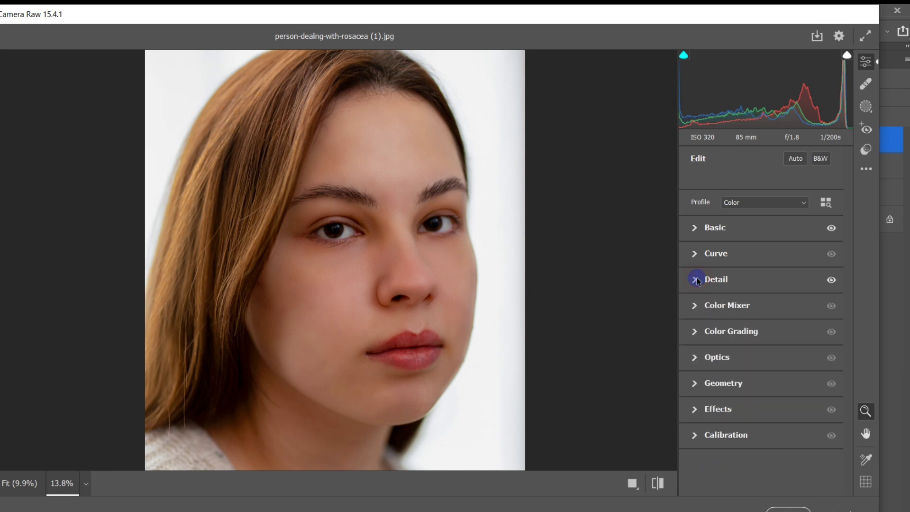
pyautogui.click(695, 306)
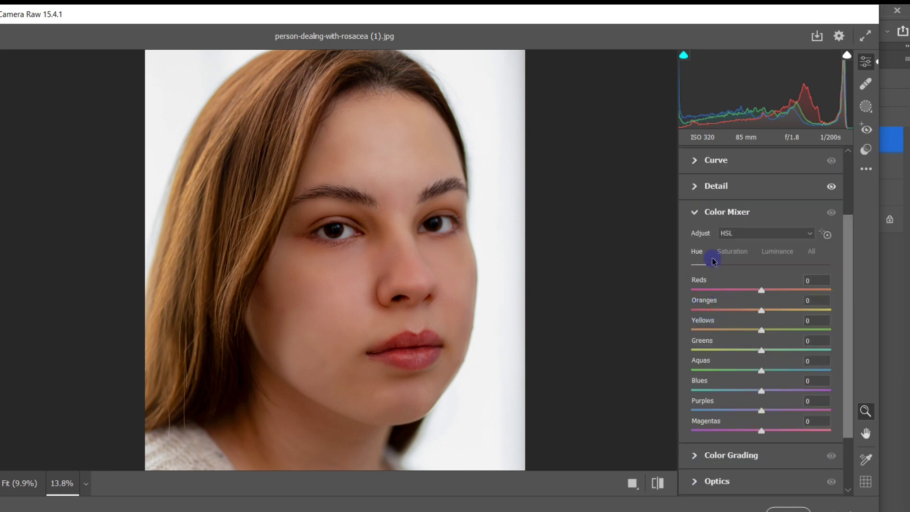
pyautogui.click(731, 254)
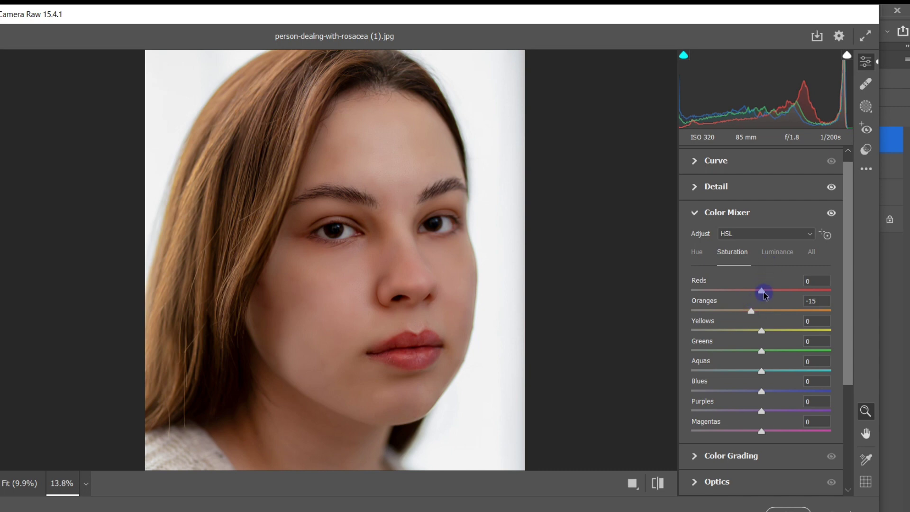
pyautogui.moveTo(761, 291); pyautogui.dragTo(774, 291)
pyautogui.click(775, 250)
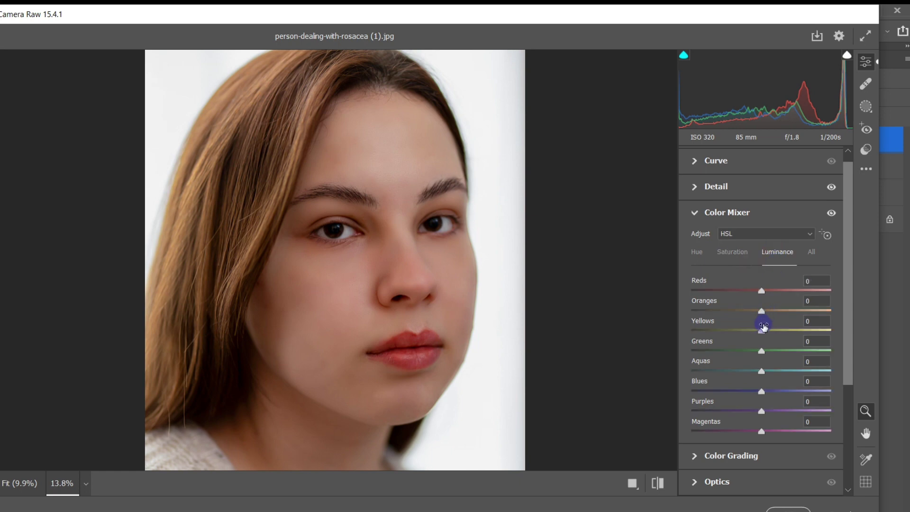
pyautogui.moveTo(763, 312); pyautogui.dragTo(771, 311)
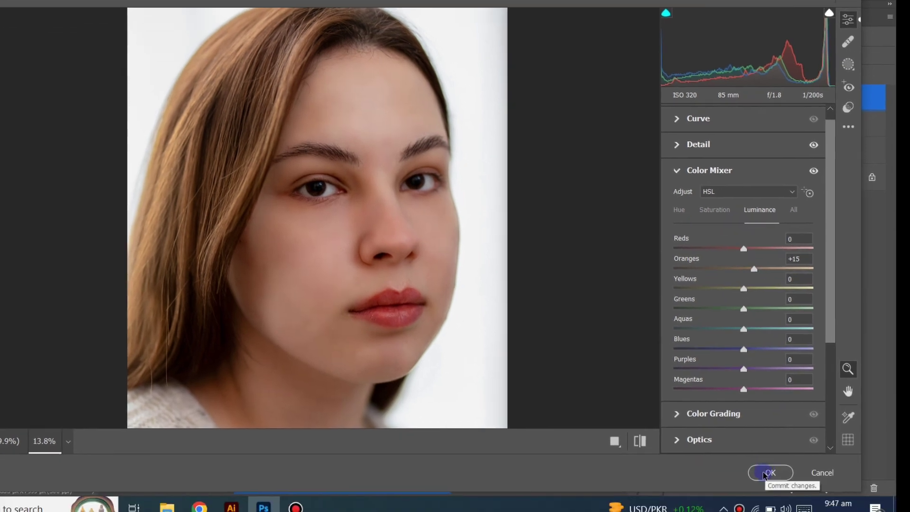
# Apply the Camera Raw grade and group Layer 1, Model 2 and Model 1 into Group 1
pyautogui.click(764, 473)
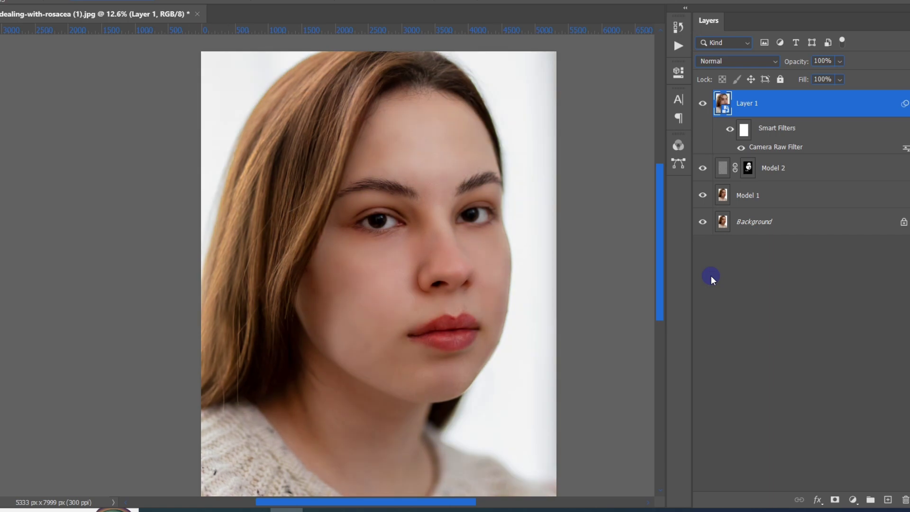
pyautogui.scroll(2, 376, 238)
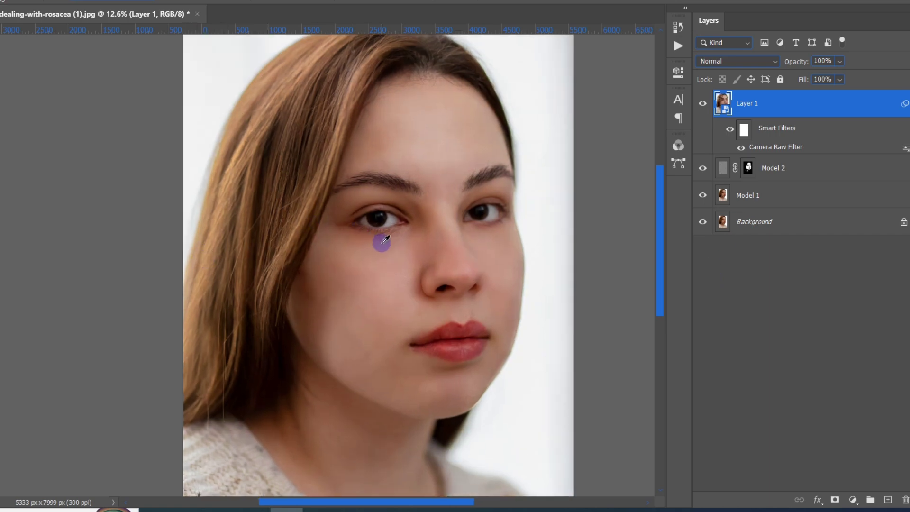
pyautogui.scroll(1, 375, 237)
pyautogui.keyDown('shift'); pyautogui.click(779, 195); pyautogui.keyUp('shift')
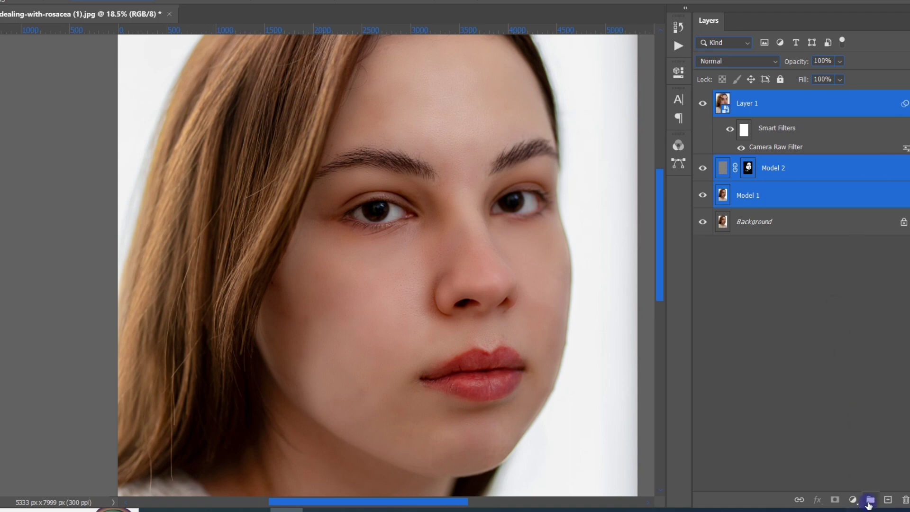
pyautogui.click(867, 498)
# Toggle Group 1's visibility repeatedly to compare before and after on the face
pyautogui.click(700, 100)
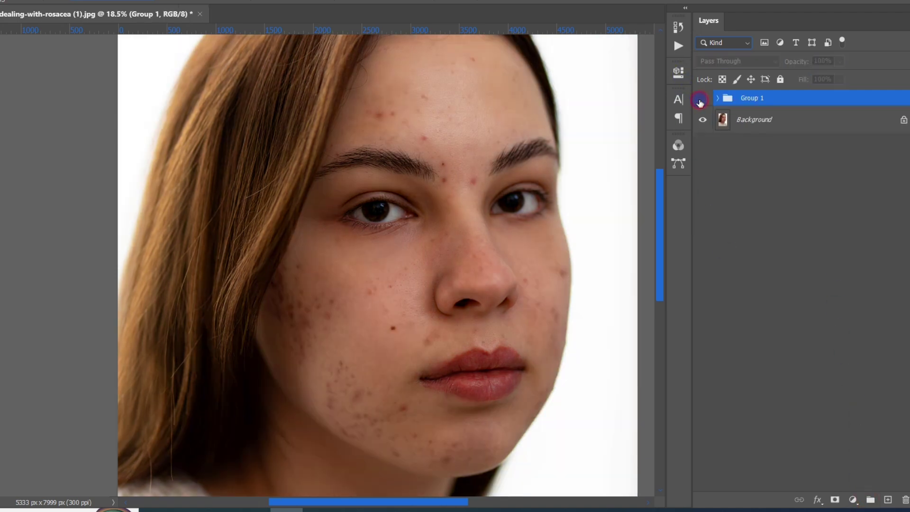
pyautogui.click(701, 102)
pyautogui.click(700, 100)
pyautogui.click(701, 100)
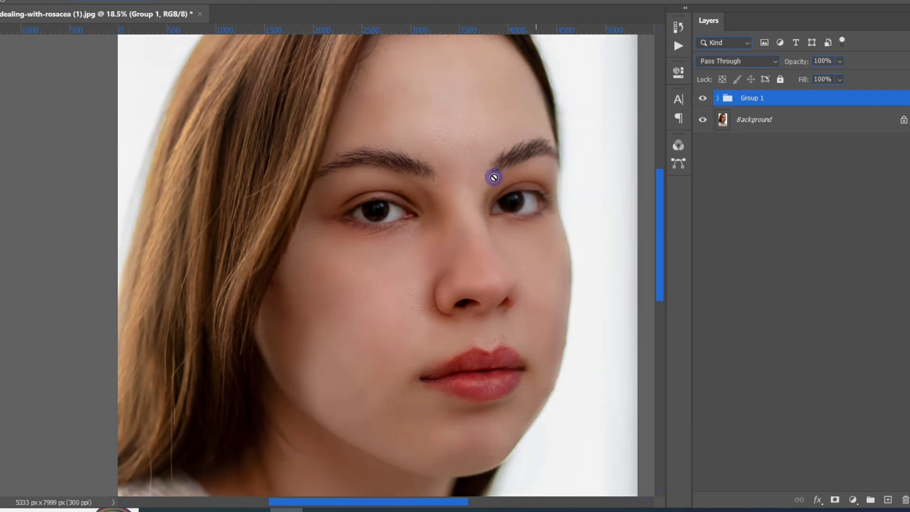
pyautogui.click(702, 100)
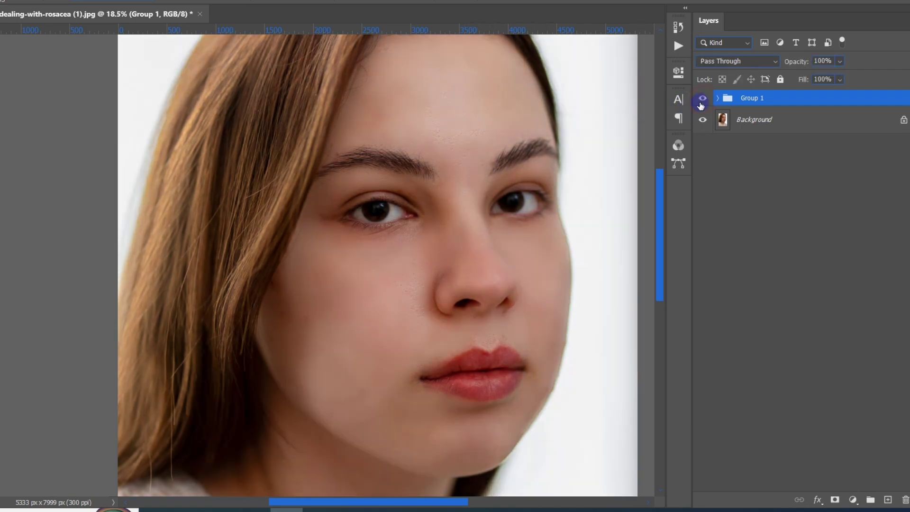
pyautogui.click(702, 98)
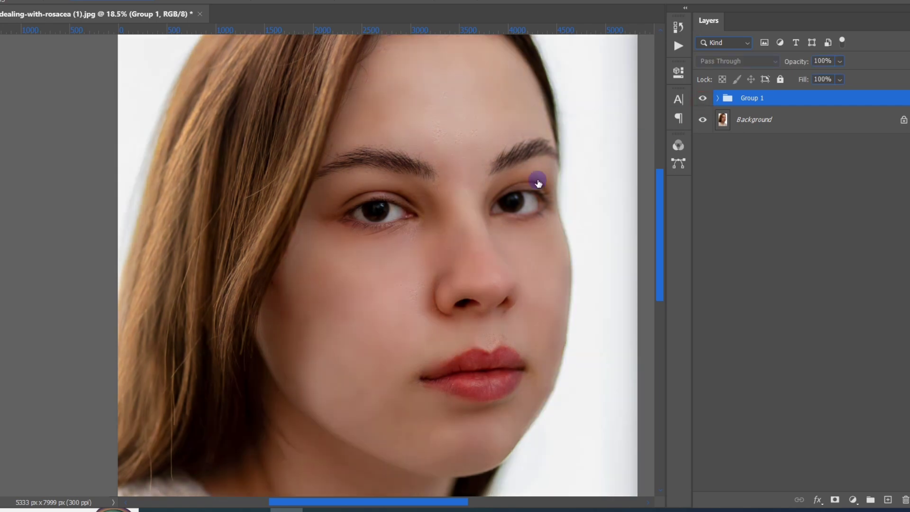
pyautogui.moveTo(451, 335)
pyautogui.mouseDown()
pyautogui.moveTo(444, 293)
pyautogui.moveTo(455, 259)
pyautogui.mouseUp()
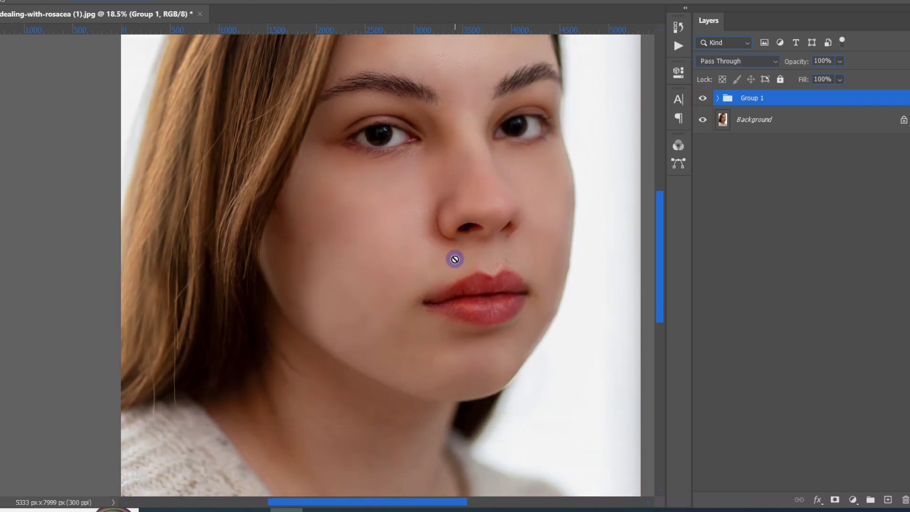
pyautogui.scroll(-2, 455, 259)
pyautogui.scroll(-2, 528, 253)
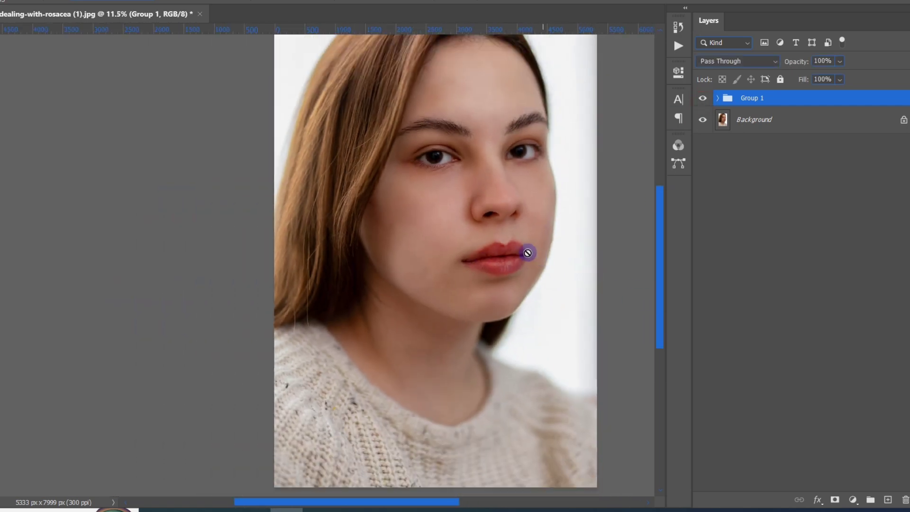
pyautogui.scroll(-1, 528, 256)
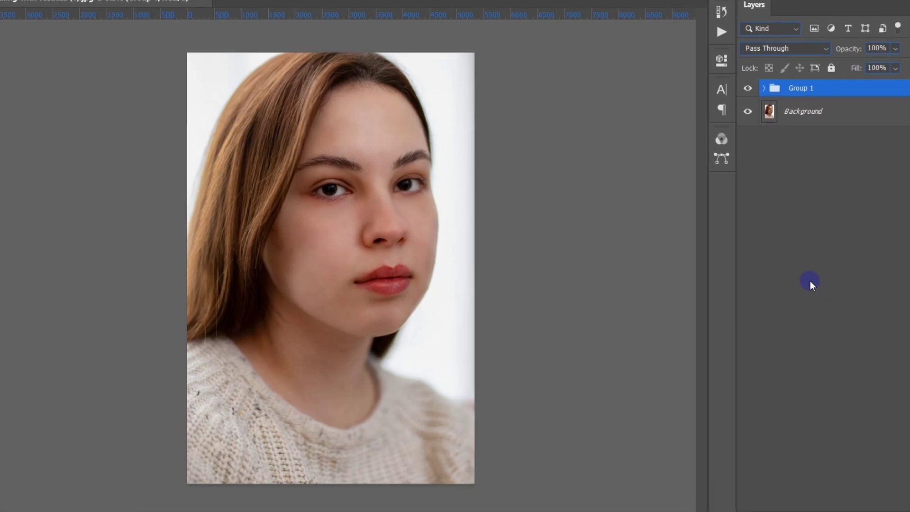